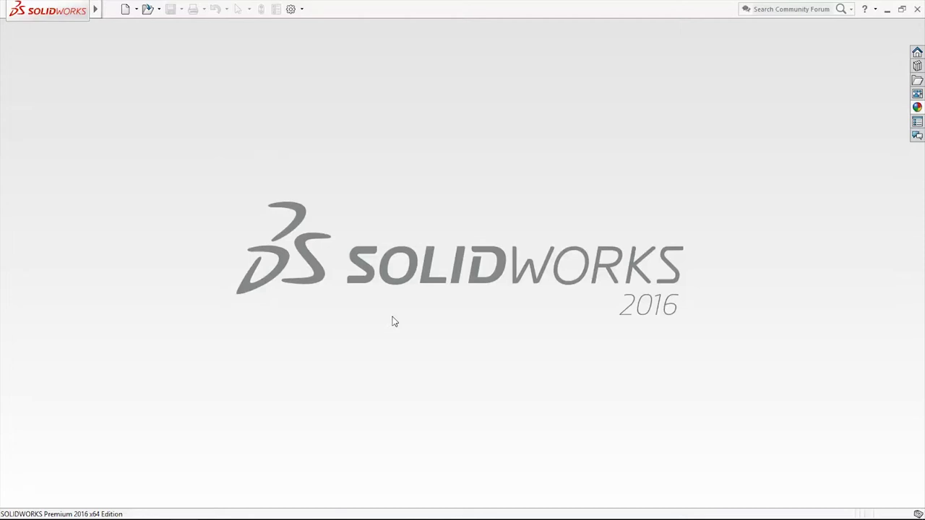
- Create a new part document and start a sketch on the Front Plane
click(125, 9)
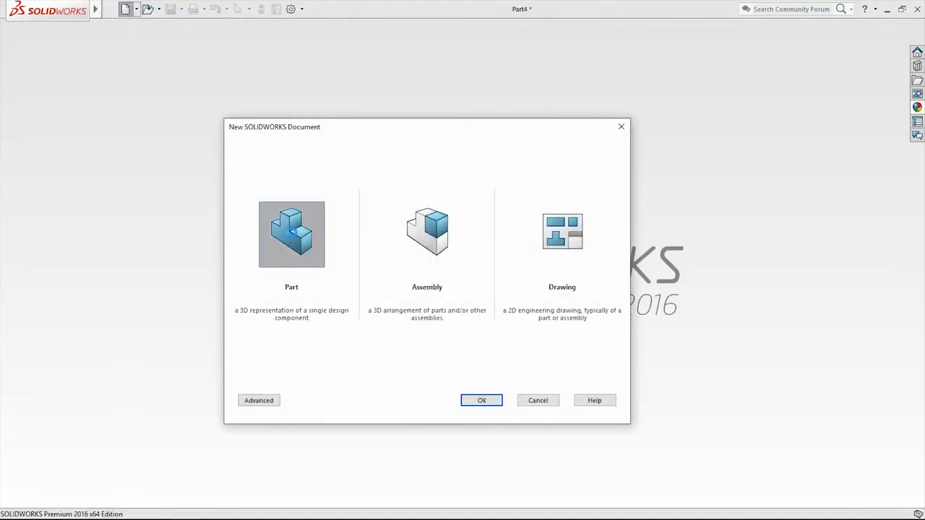
double_click(291, 231)
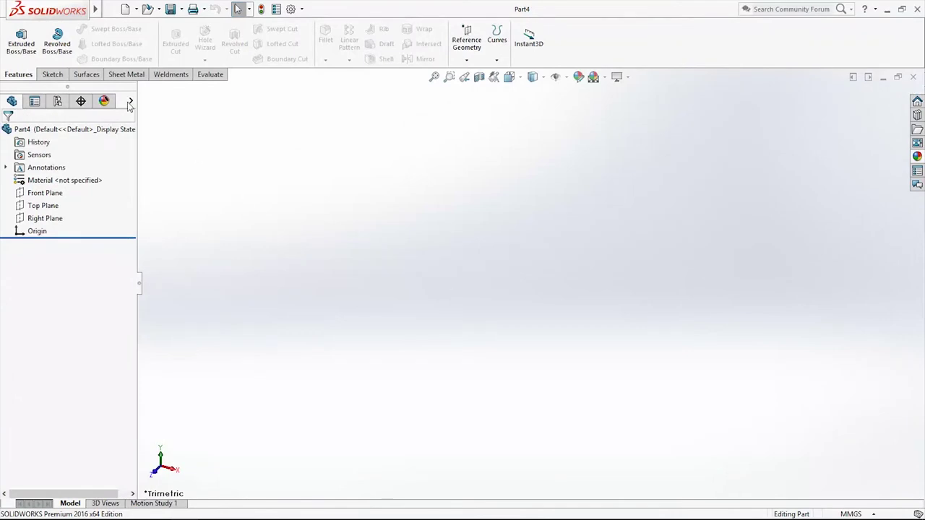
click(52, 75)
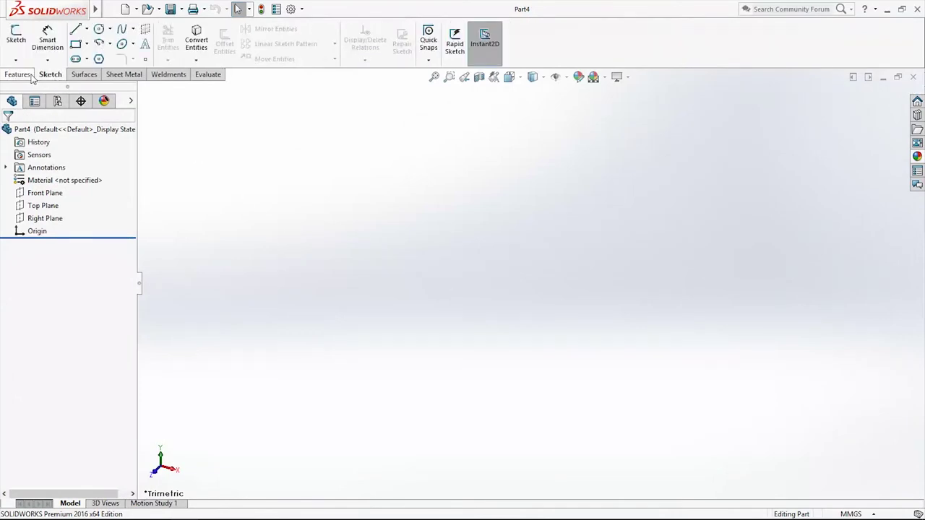
click(19, 75)
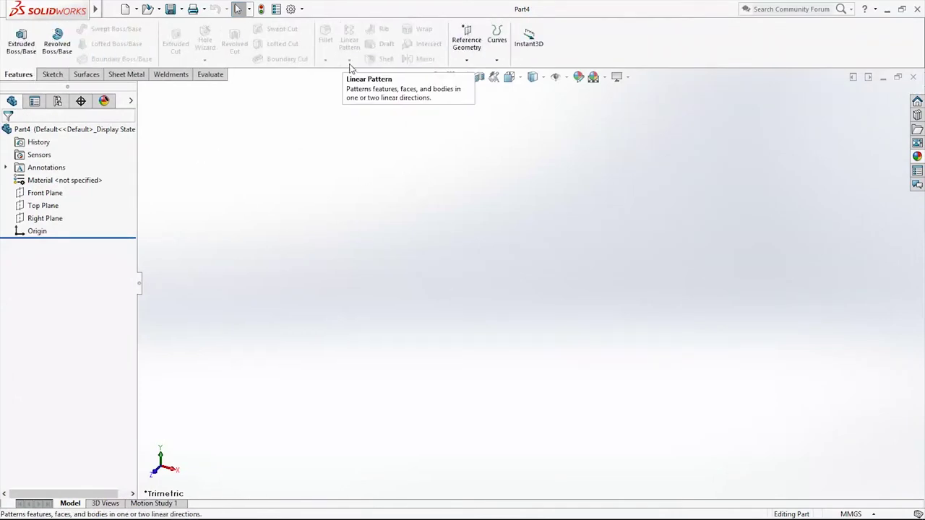
click(52, 75)
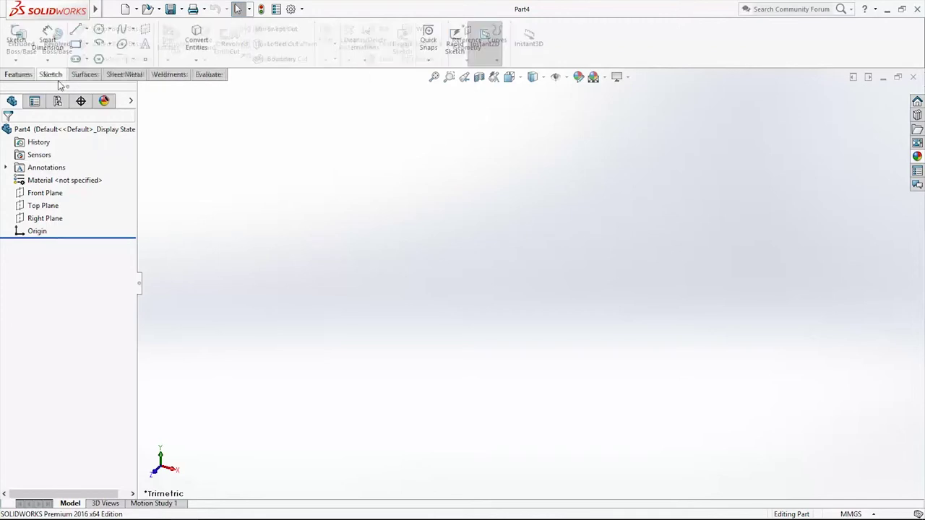
right_click(48, 193)
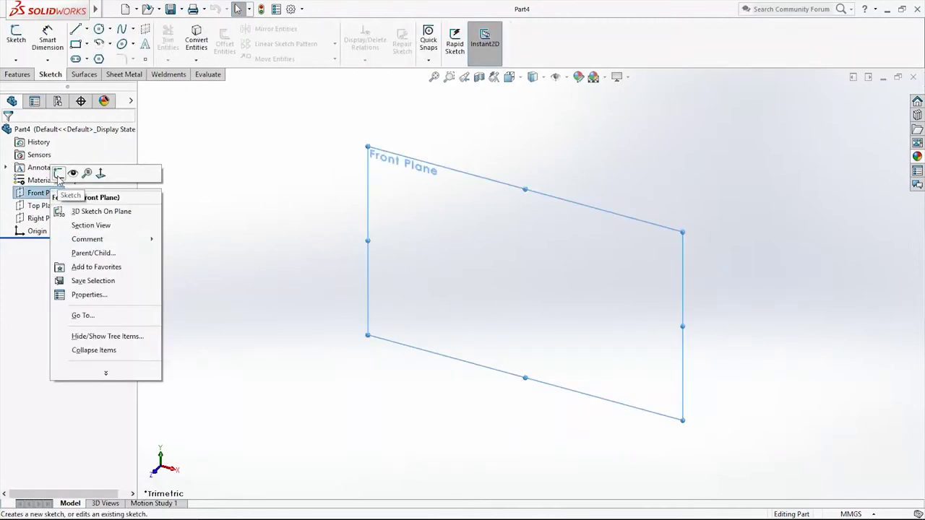
click(59, 174)
- Sketch two concentric circles centred on the origin, the inner one about 80 mm in diameter and the other larger
click(98, 30)
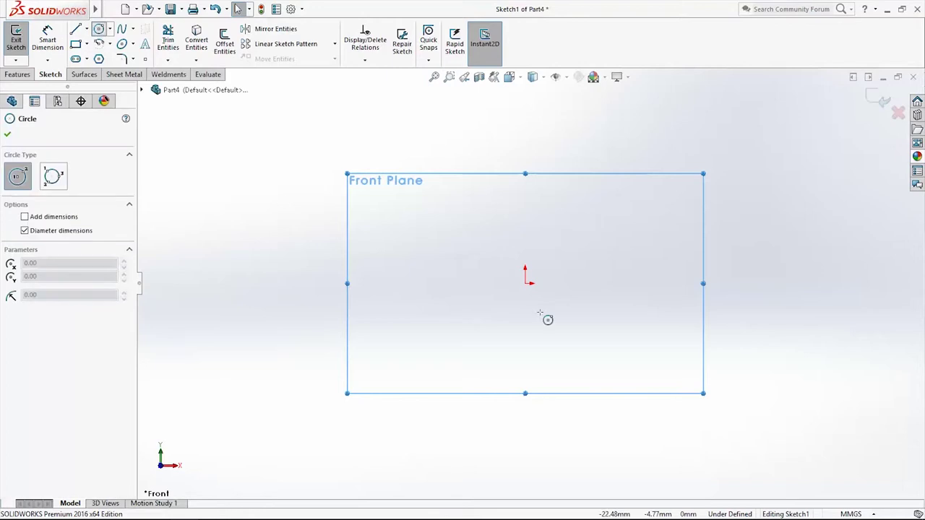
click(524, 283)
click(504, 360)
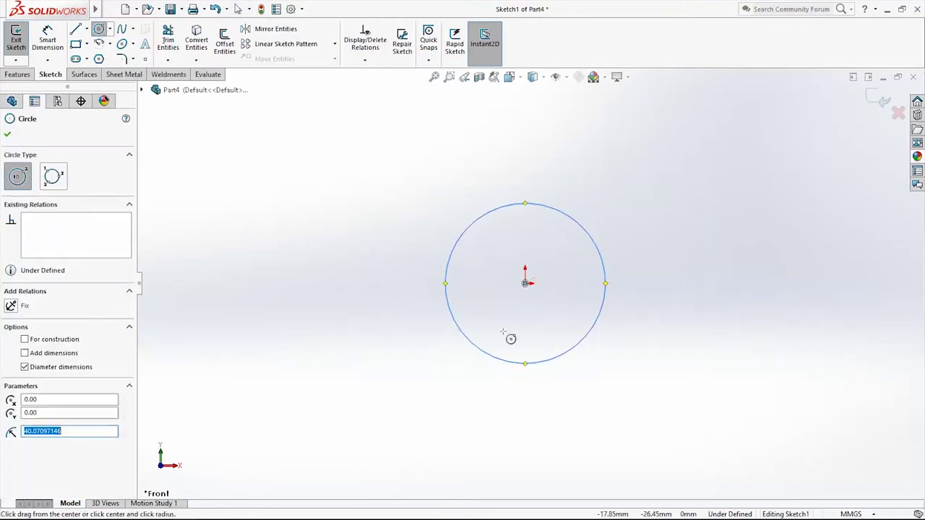
key(Escape)
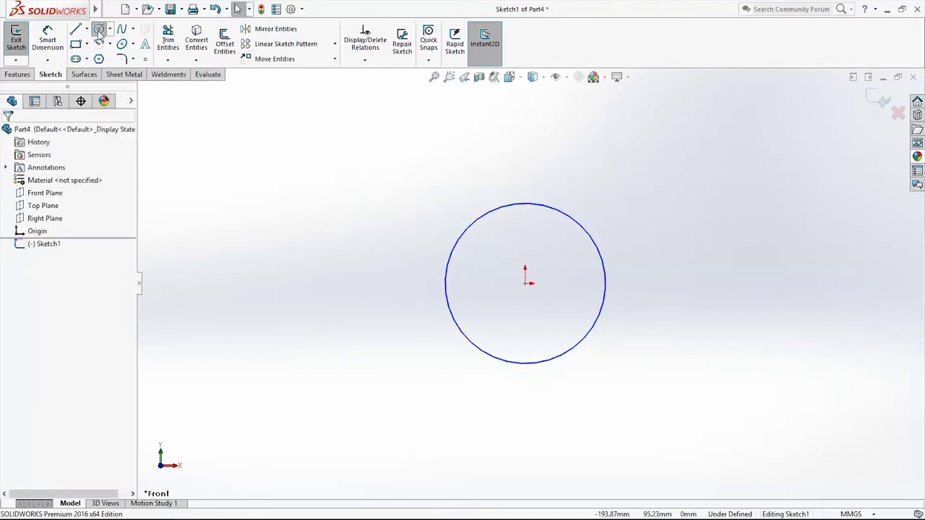
click(99, 32)
click(525, 283)
click(491, 396)
- Dimension the inner circle's diameter as 150 mm and the outer circle's as 200 mm, and exit the sketch
right_drag(620, 283, 621, 245)
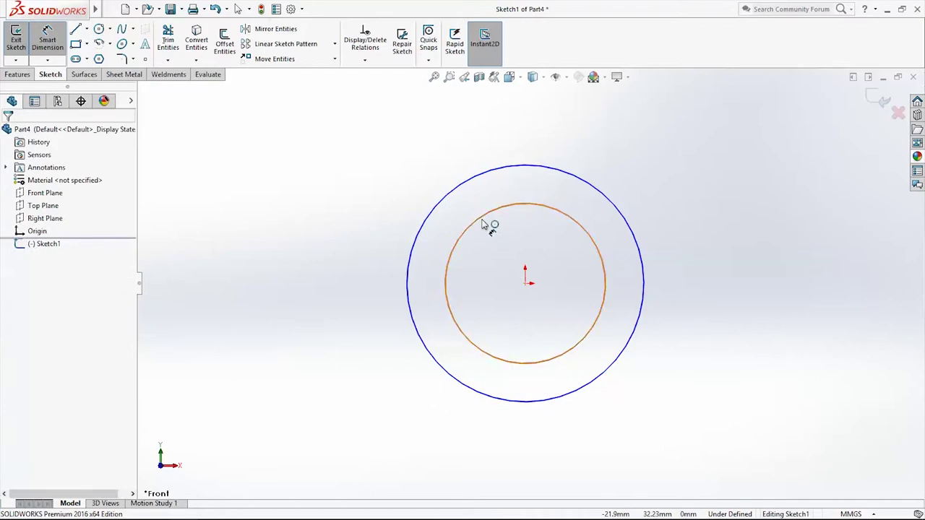
click(484, 224)
click(509, 262)
text(150)
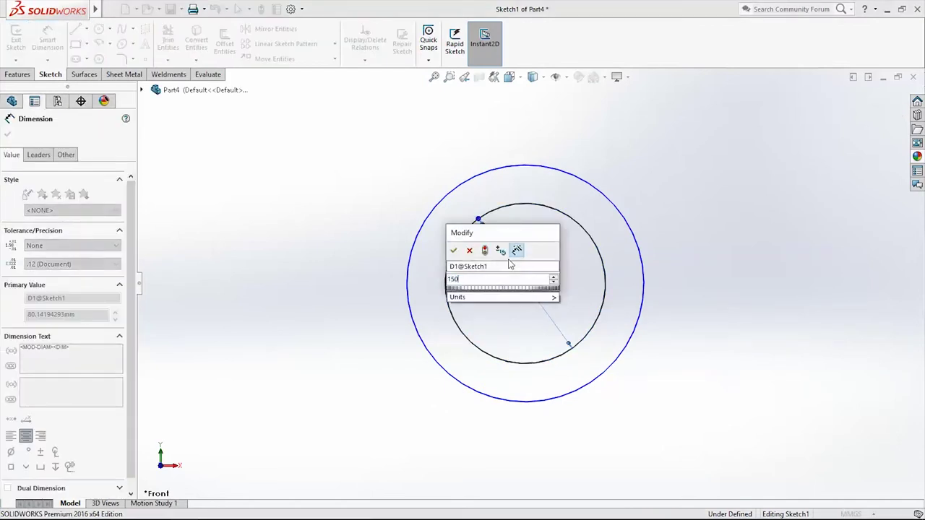
key(Return)
click(444, 203)
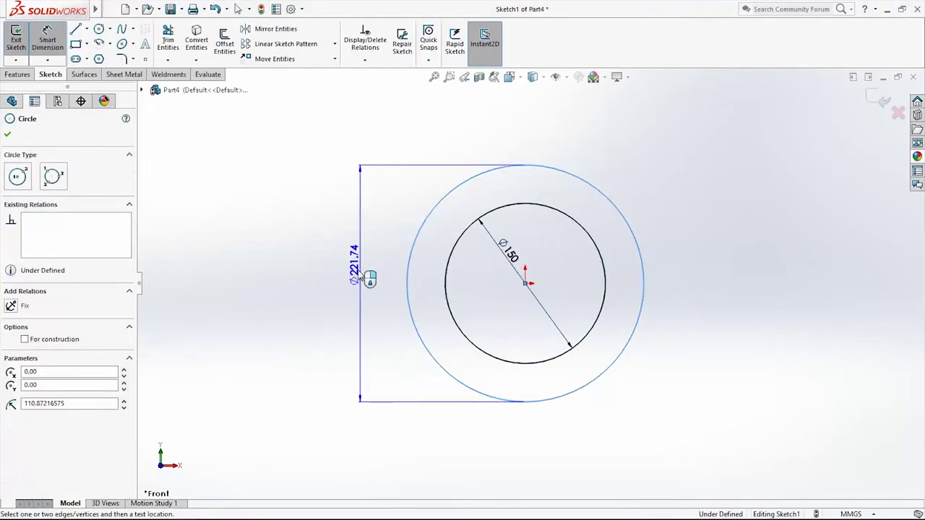
click(359, 279)
text(200)
key(Return)
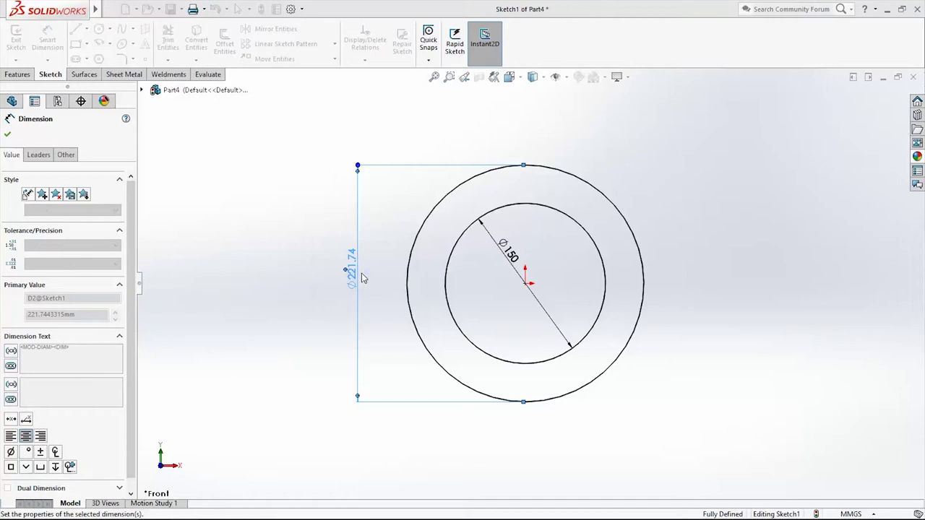
click(880, 98)
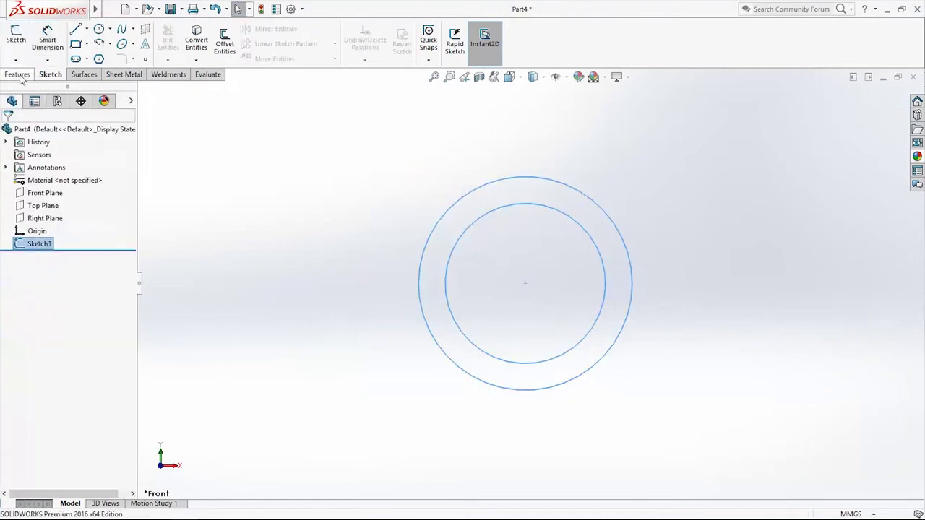
- Extrude the ring profile as a blind boss 20 mm deep
click(17, 75)
click(21, 47)
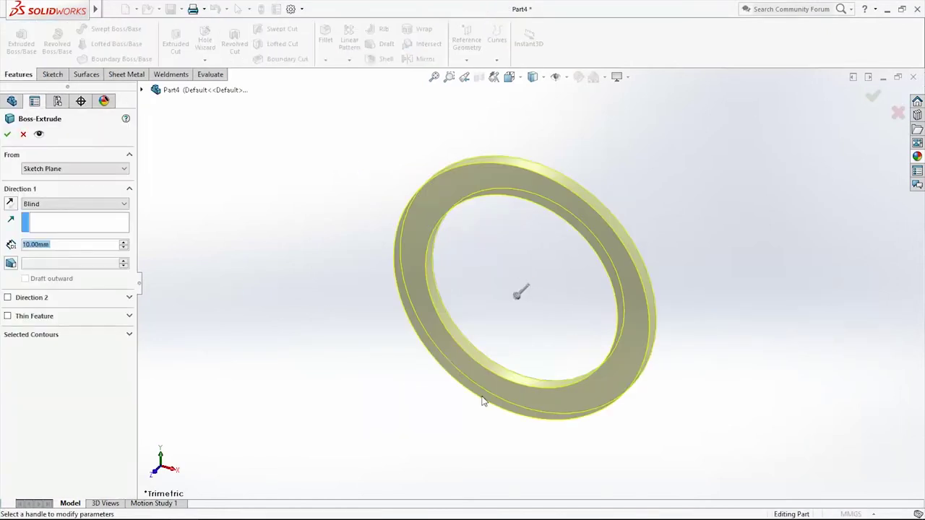
text(20)
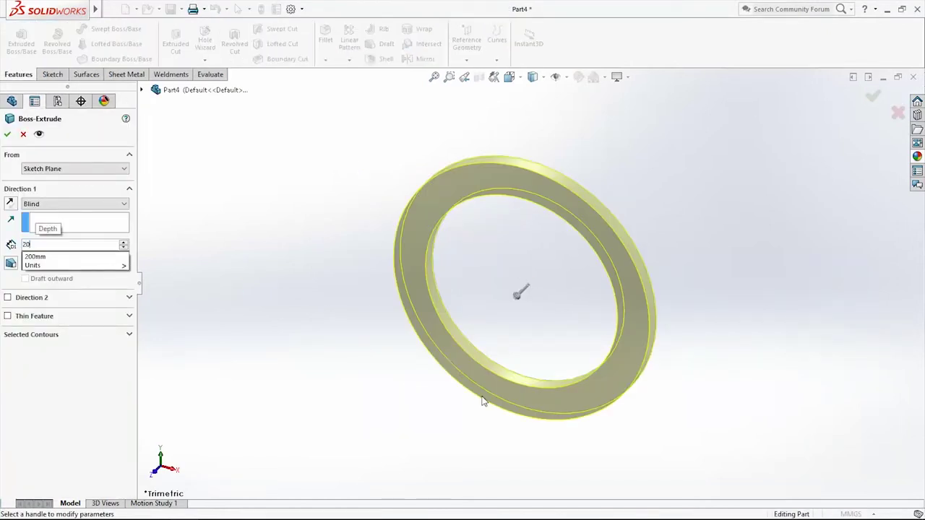
key(Return)
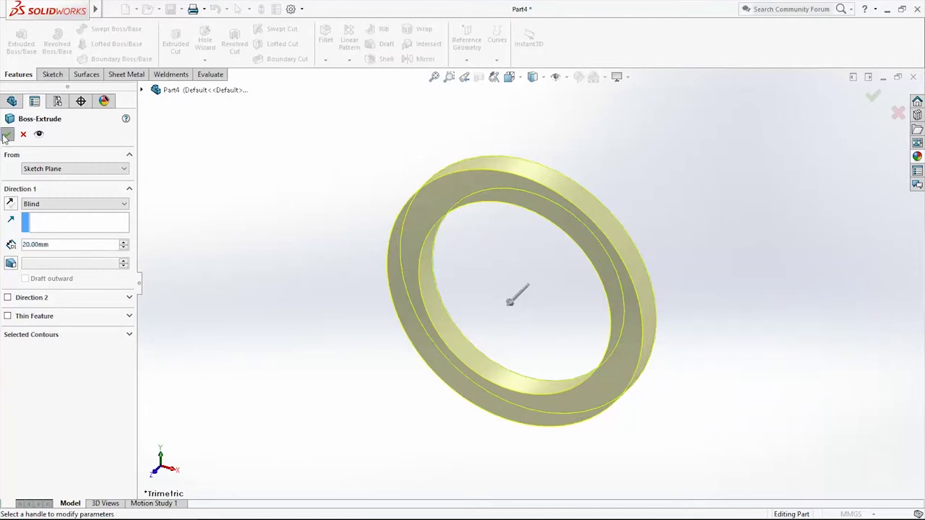
click(873, 95)
- Start a new sketch on the flat front face of the ring
middle_drag(731, 330, 636, 316)
key(space)
click(596, 306)
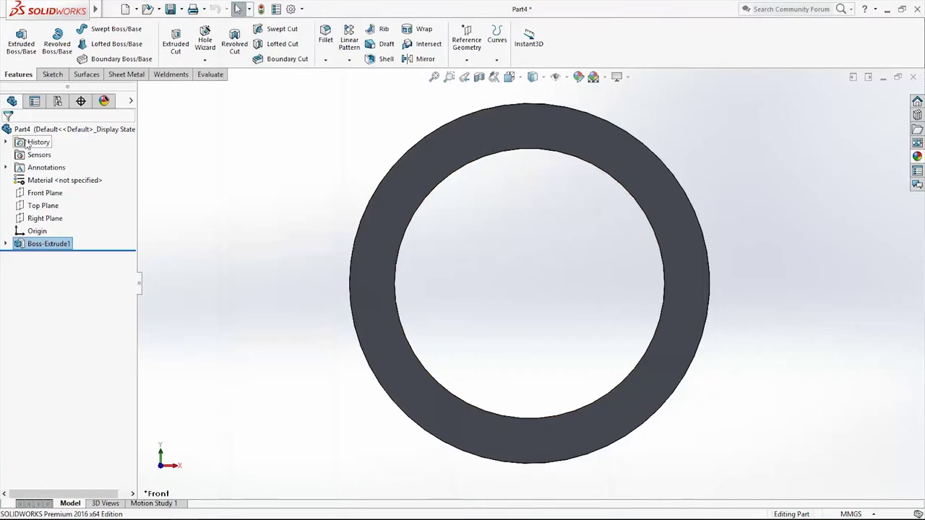
click(57, 77)
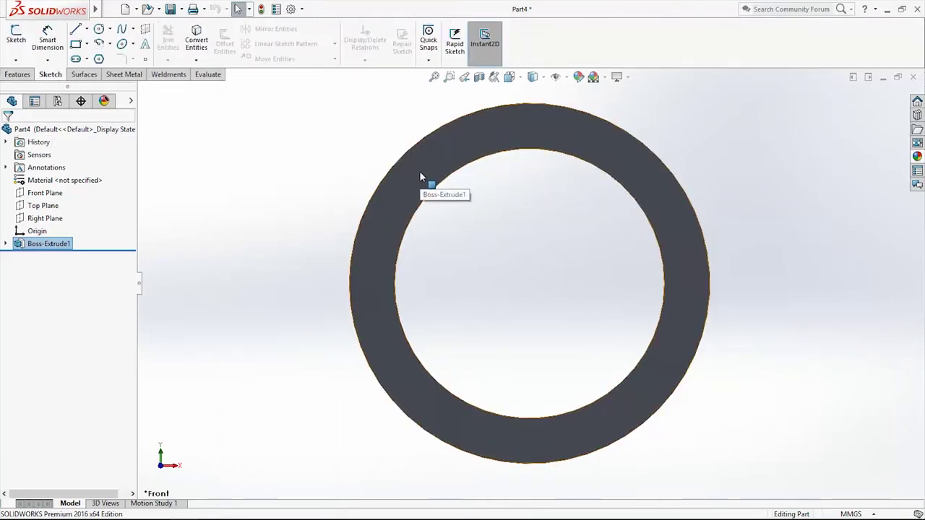
click(420, 170)
middle_drag(498, 227, 507, 285)
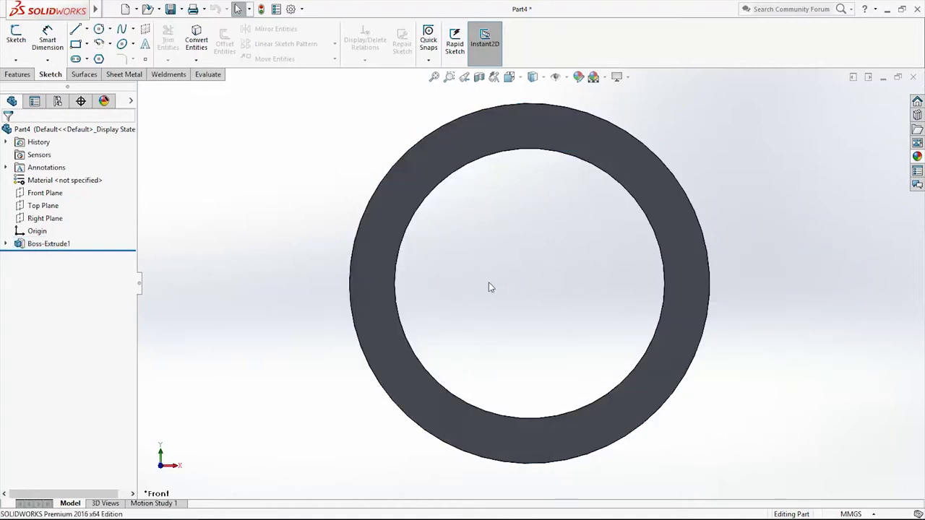
scroll(546, 294, up, 1)
scroll(578, 295, down, 1)
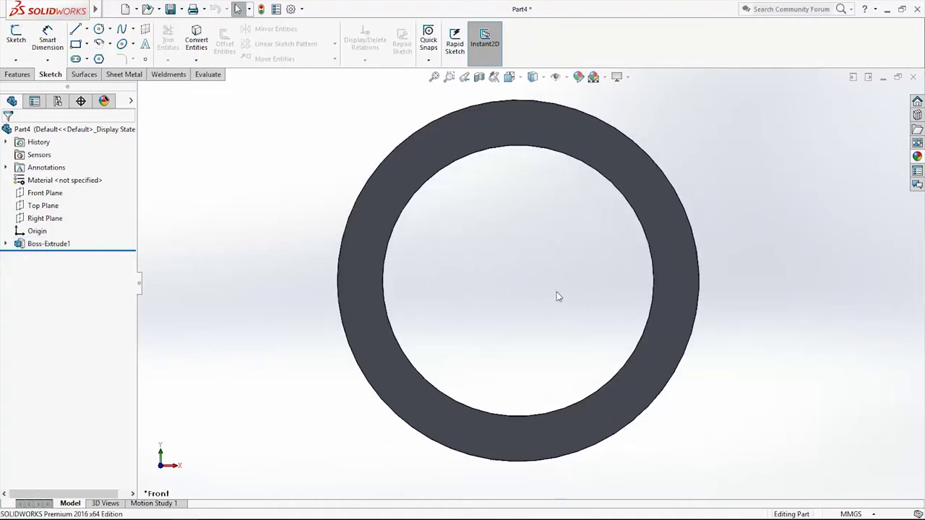
click(386, 204)
click(16, 40)
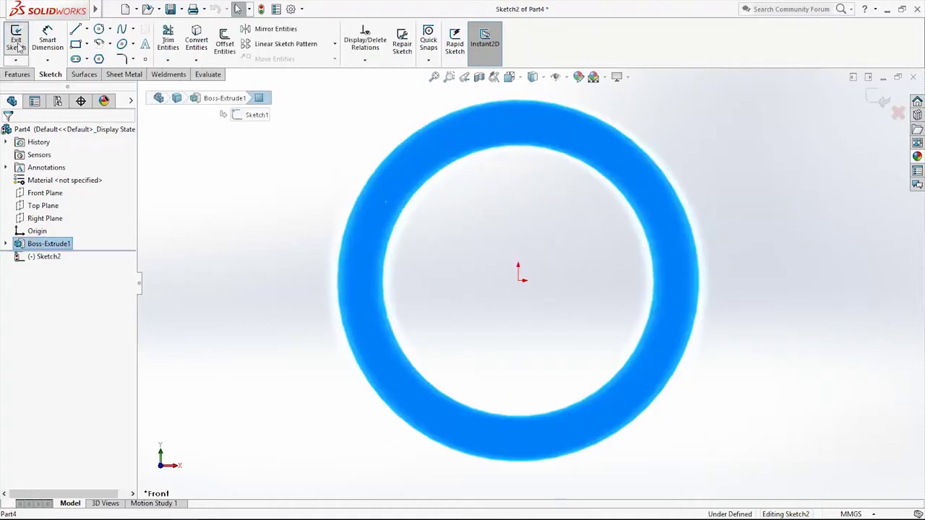
- Sketch a centre-point arc of about 71.6 mm radius crossing the left part of the ring
click(99, 45)
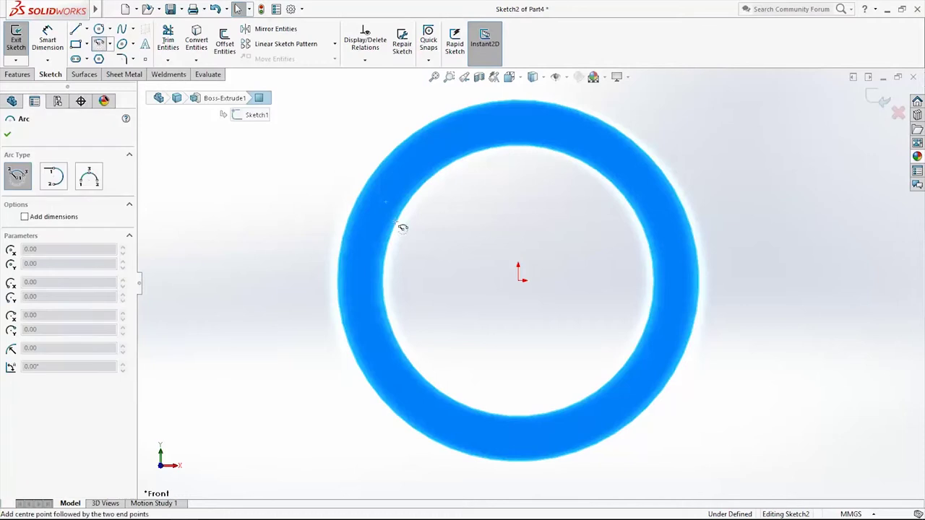
click(403, 190)
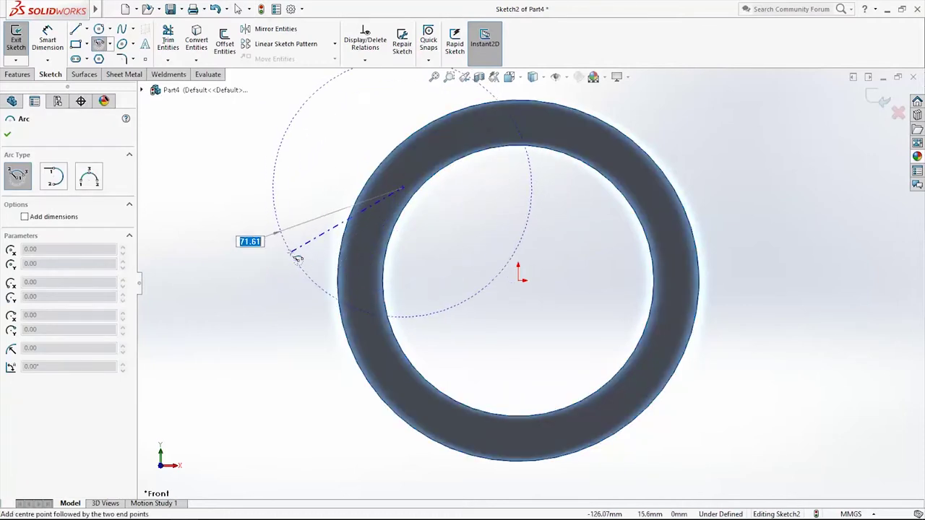
click(443, 326)
key(Escape)
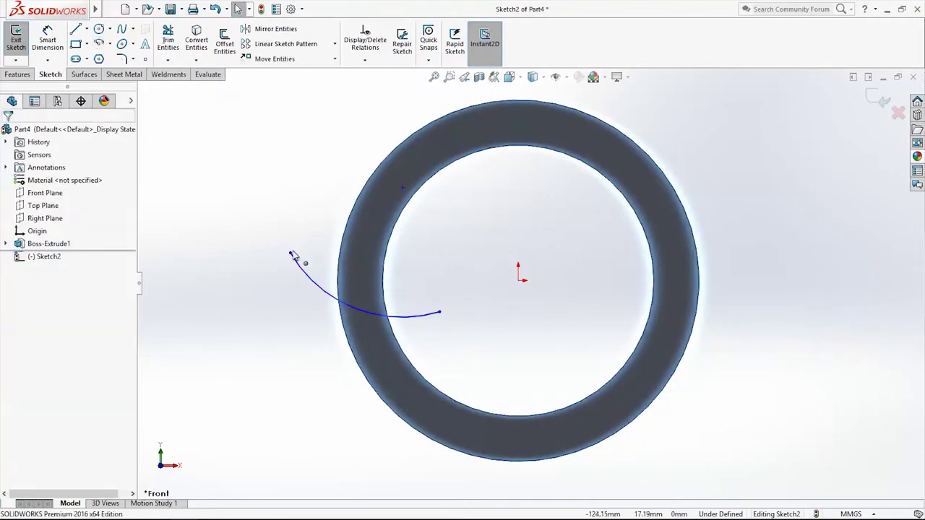
- Move the arc's endpoints onto the ring's edges, the left one on the outer edge level with the origin and the right one on the inner edge
click(290, 253)
click(211, 246)
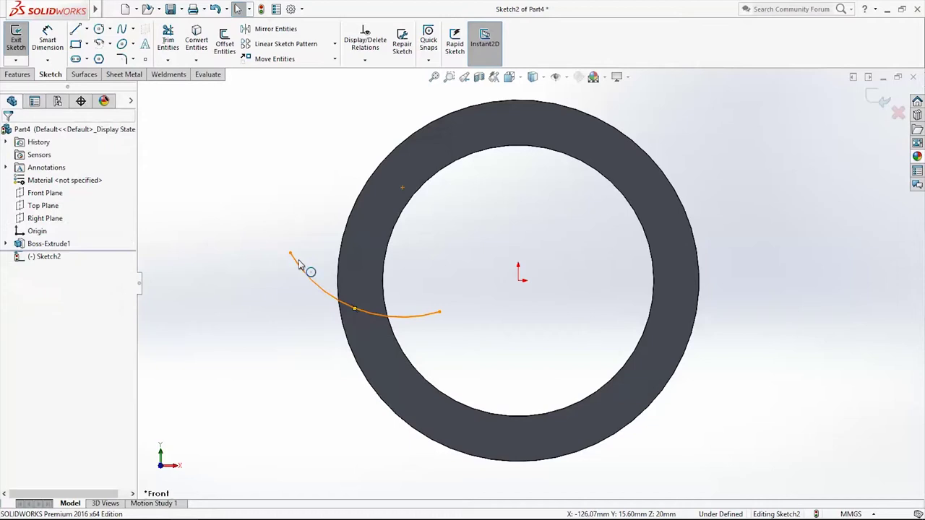
drag(293, 260, 340, 261)
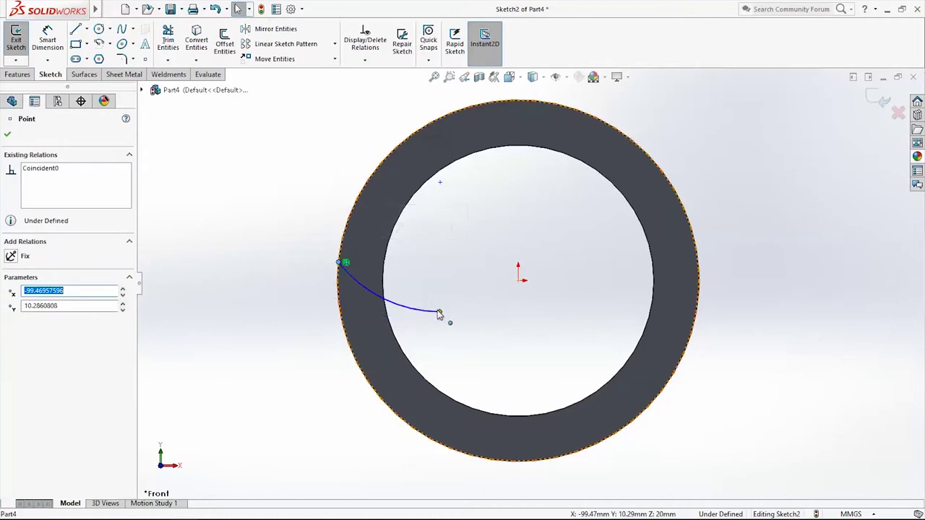
drag(439, 314, 397, 322)
key(Escape)
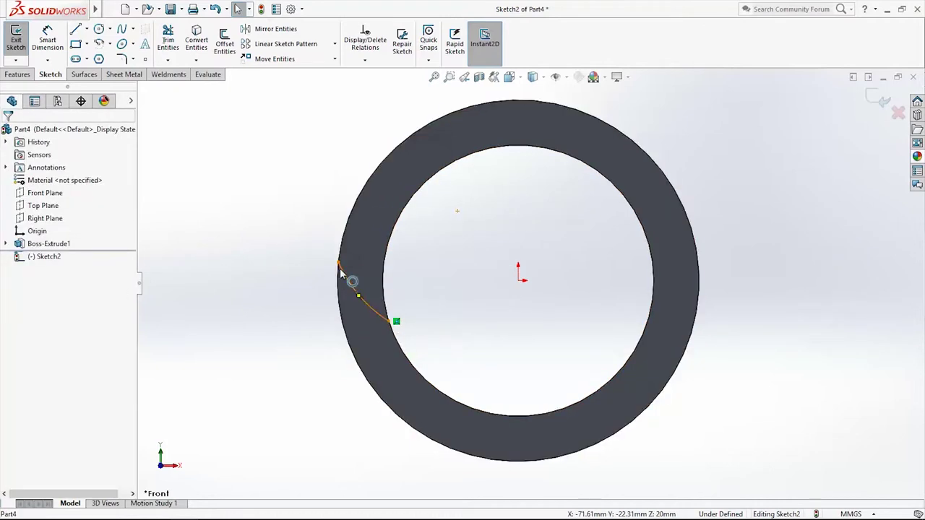
drag(337, 264, 339, 284)
key(Escape)
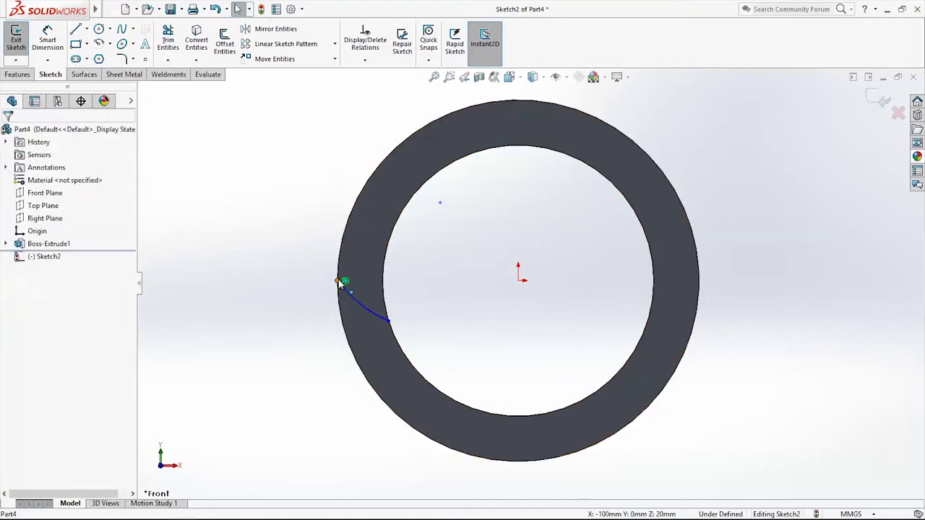
- Add a horizontal relation between the arc's outer endpoint and the origin
click(339, 282)
key(Escape)
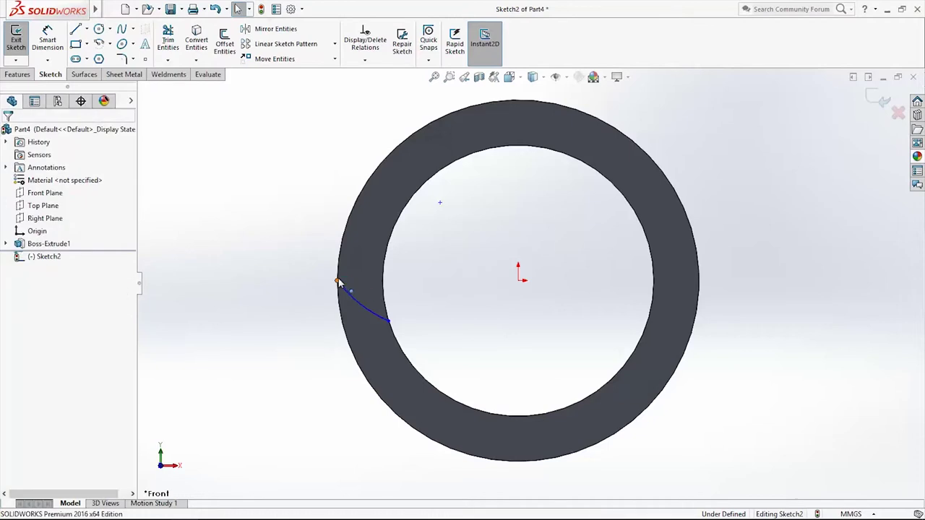
click(339, 282)
ctrl+click(519, 281)
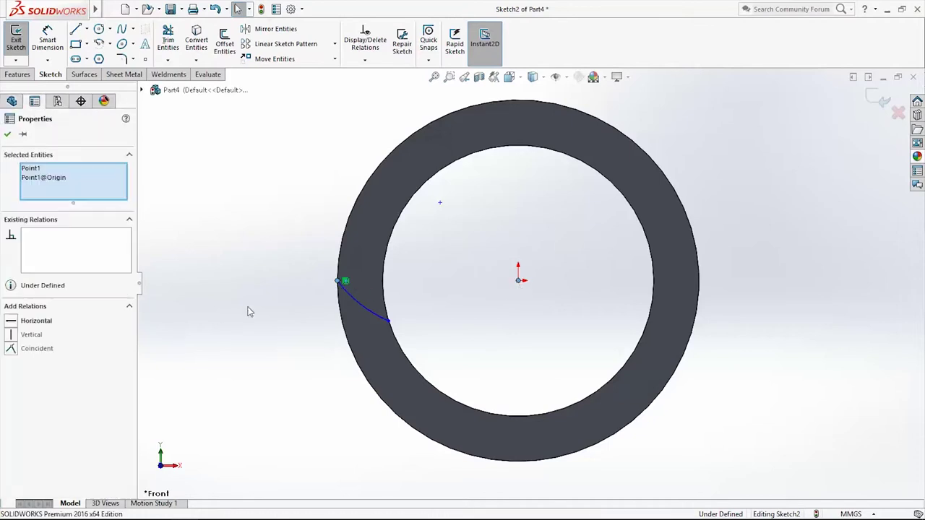
click(11, 323)
key(Escape)
- Dimension the arc's radius as 50 mm
scroll(262, 270, down, 3)
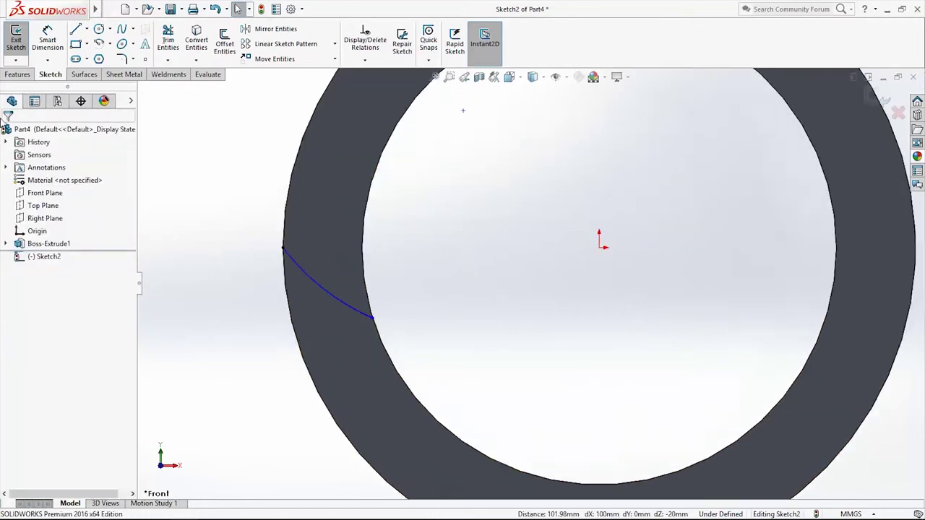
click(45, 50)
click(347, 305)
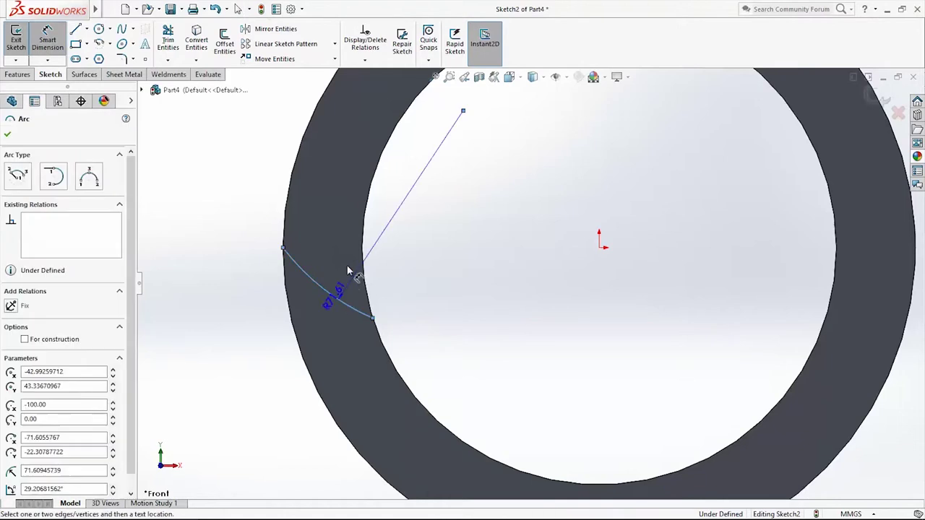
click(354, 263)
text(50)
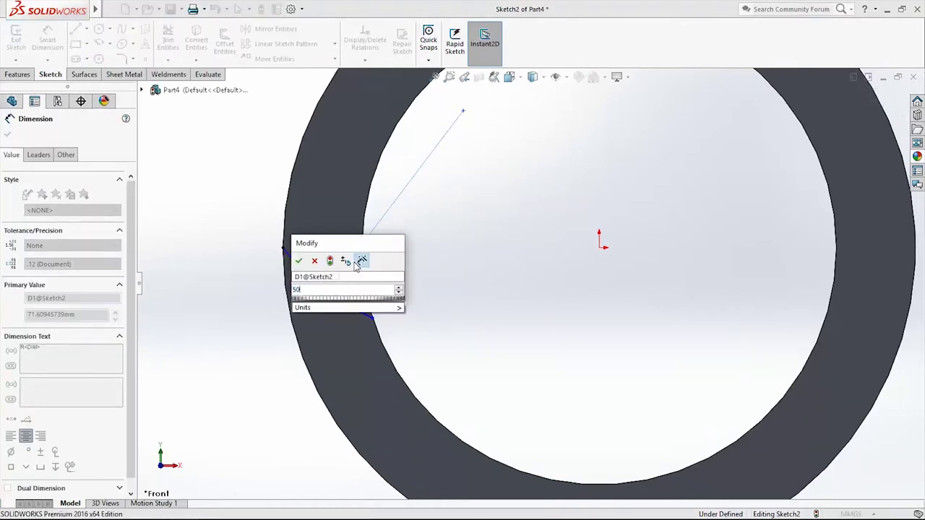
key(Return)
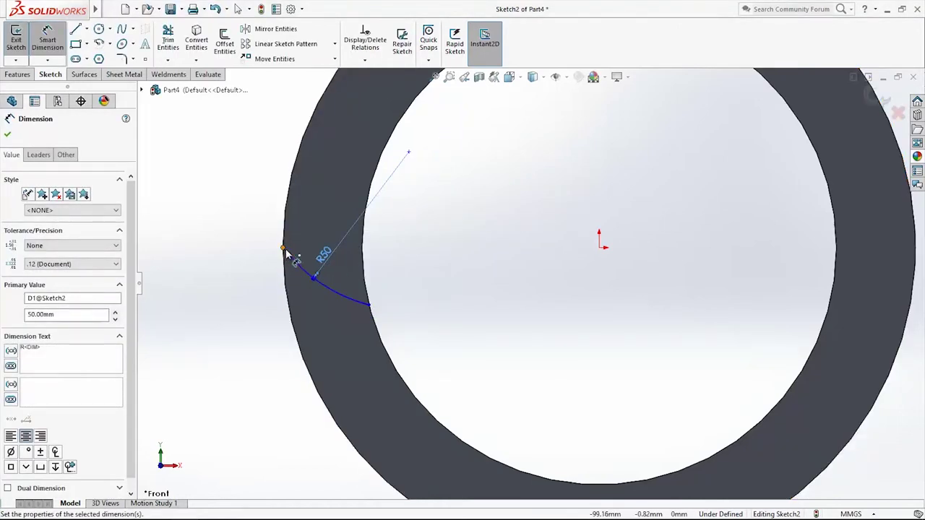
- Dimension the vertical distance between the arc's endpoints as 10 mm and move the radius dimension inward over the ring
click(283, 249)
click(369, 306)
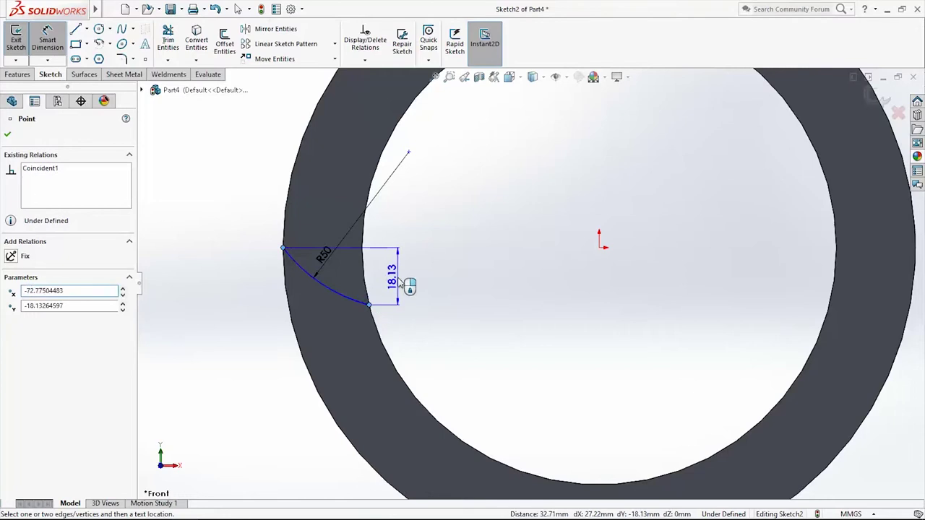
click(412, 283)
text(10)
key(Return)
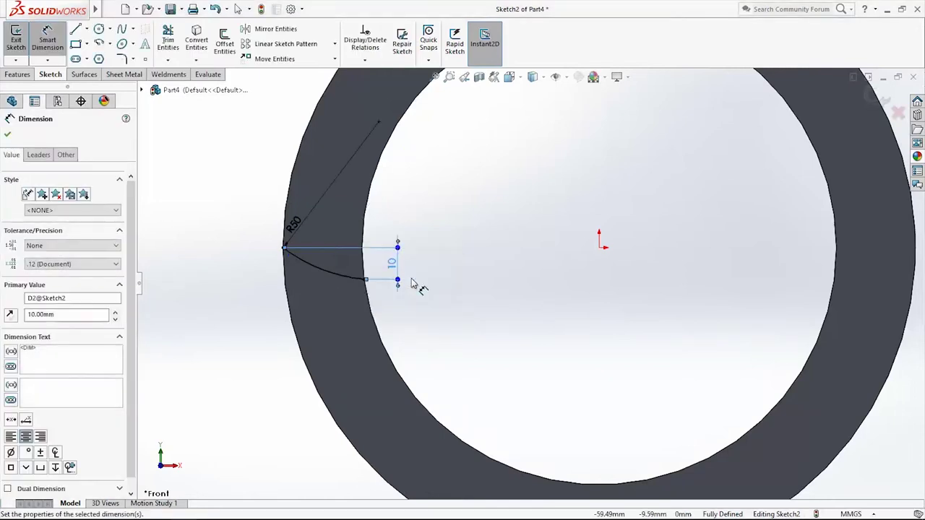
key(Escape)
drag(303, 222, 347, 191)
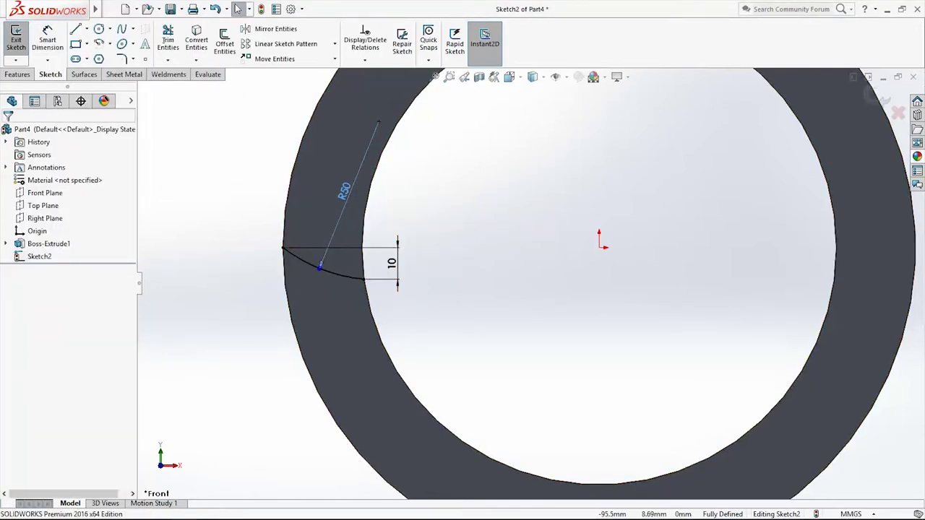
- Convert the 50 mm radius arc to construction geometry
scroll(370, 278, up, 1)
click(371, 278)
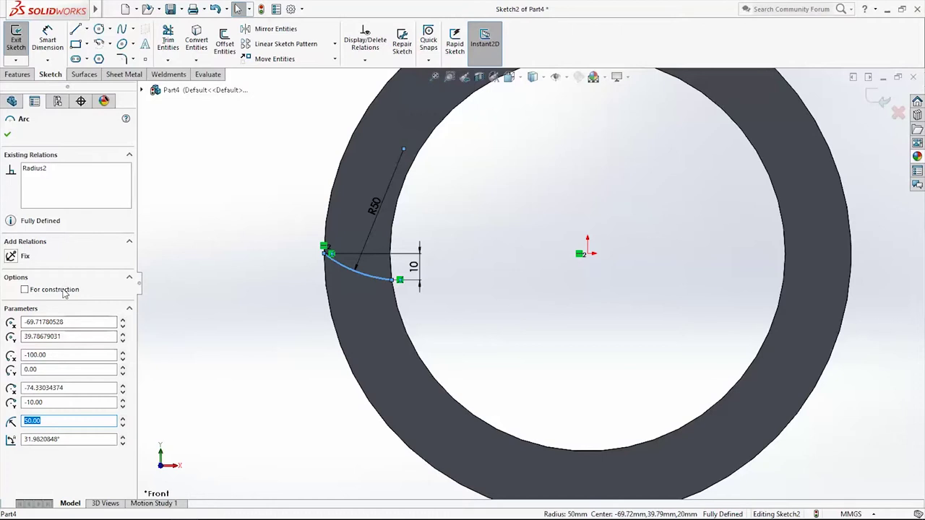
key(Escape)
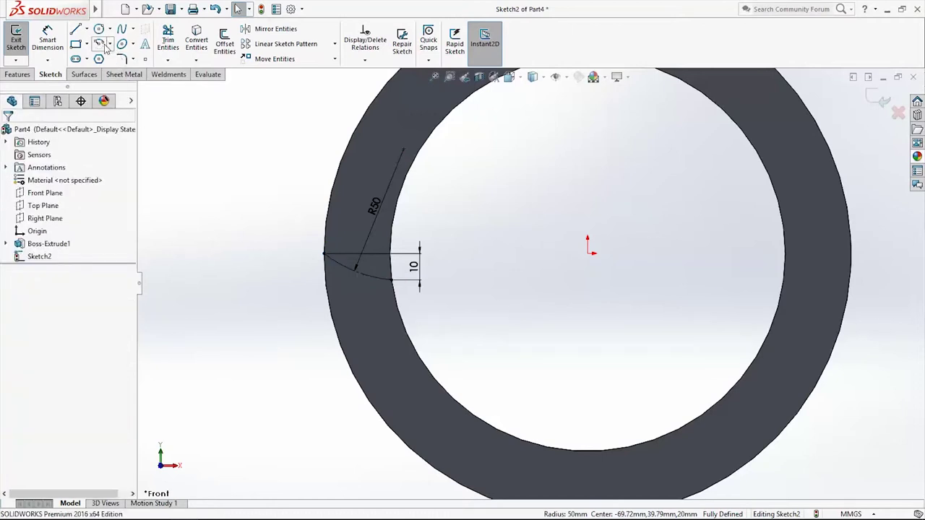
- Sketch a centre-point arc over the construction arc with the same centre and radius, extending well past both ring edges
click(101, 44)
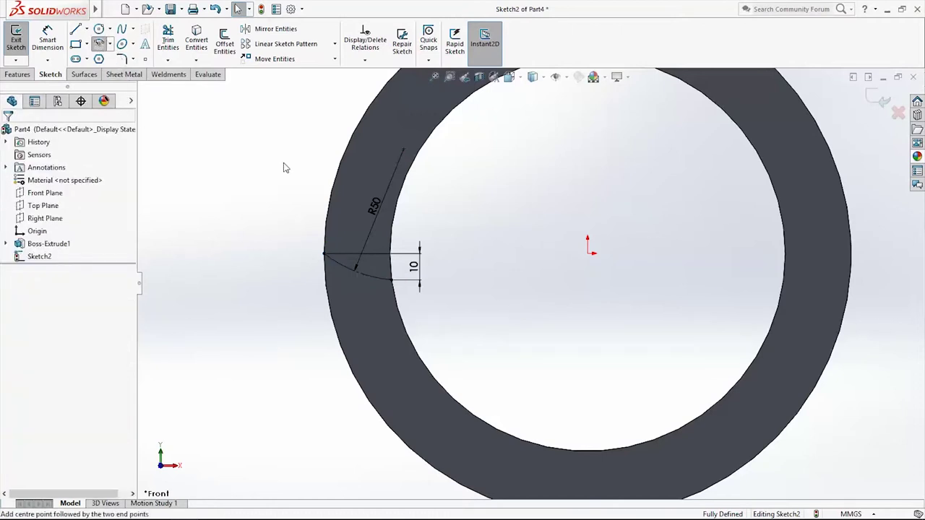
click(403, 149)
click(391, 280)
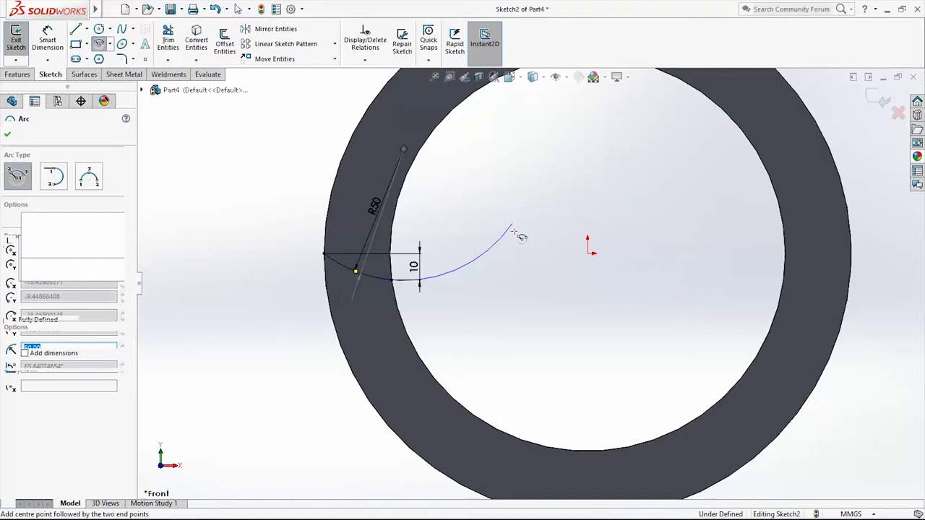
key(Escape)
drag(324, 254, 273, 164)
key(Escape)
- Shorten both ends of the new arc so they extend slightly beyond the ring's edges, and close the sketch
drag(512, 224, 441, 288)
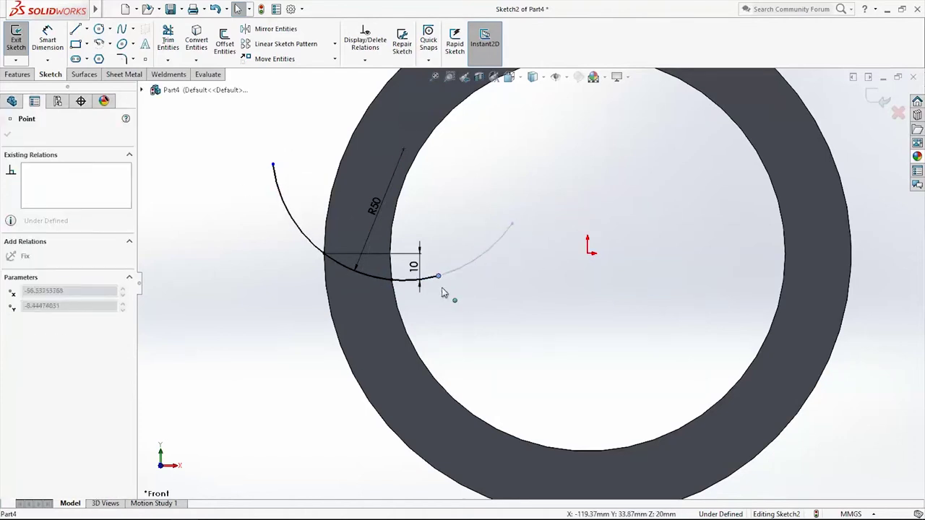
drag(273, 165, 289, 213)
scroll(472, 271, up, 2)
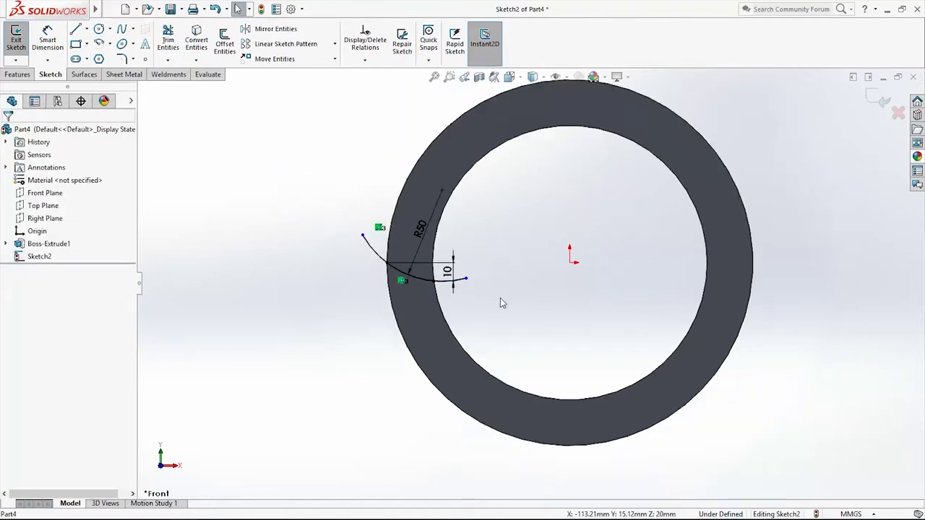
scroll(484, 278, down, 4)
scroll(490, 274, up, 2)
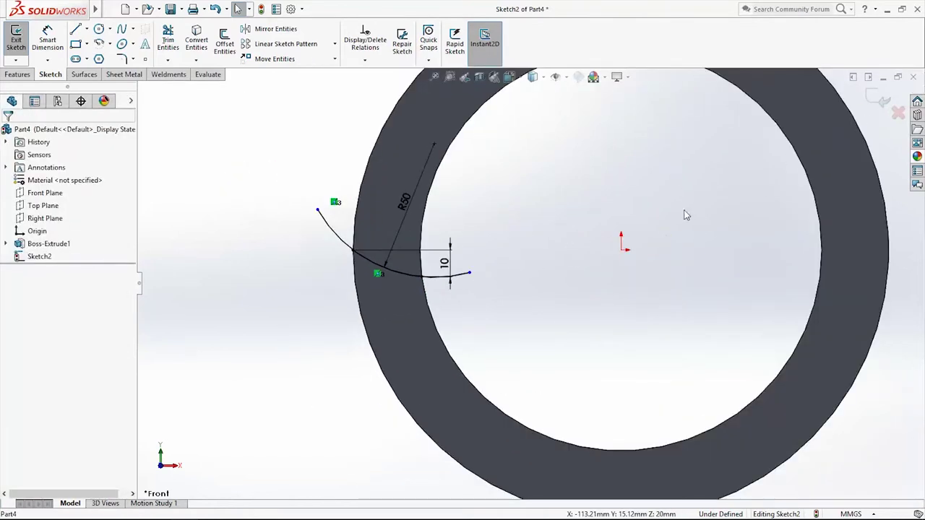
click(880, 101)
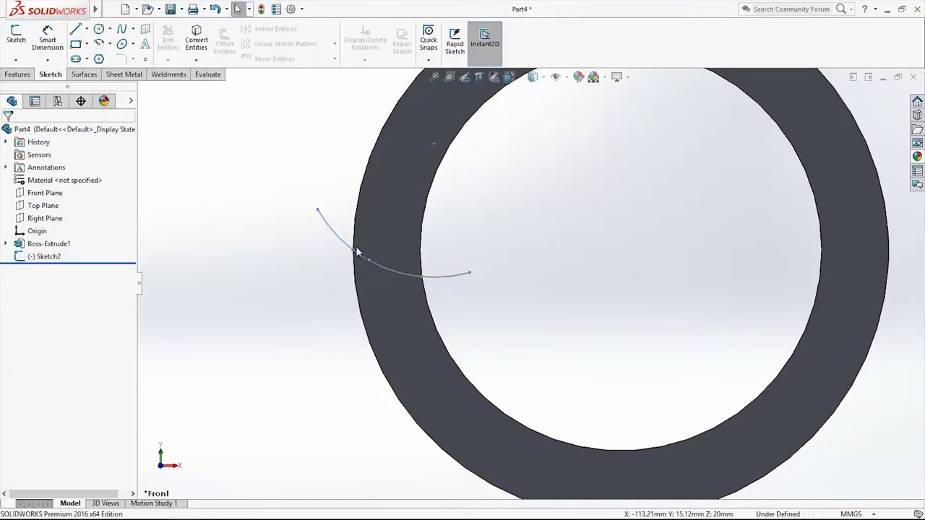
- Create a reference plane through the arc's inner endpoint, perpendicular to the arc
click(16, 75)
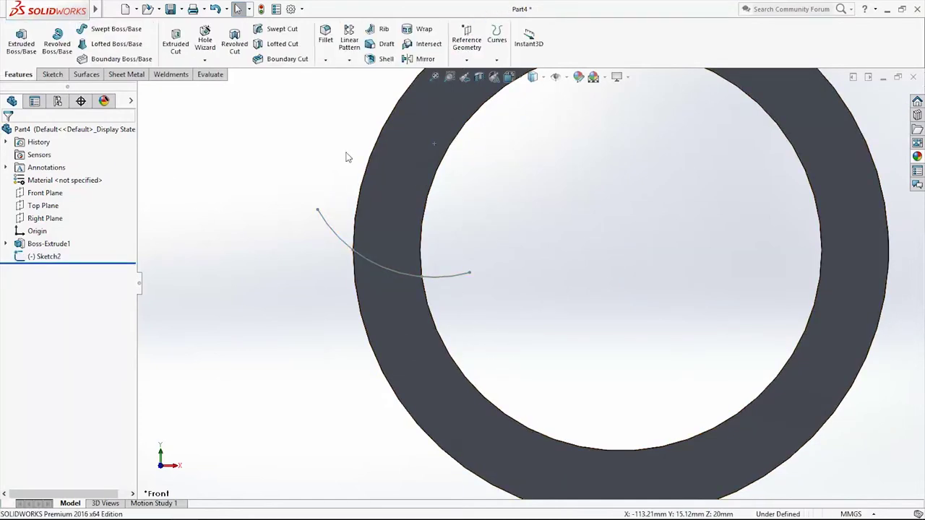
click(467, 62)
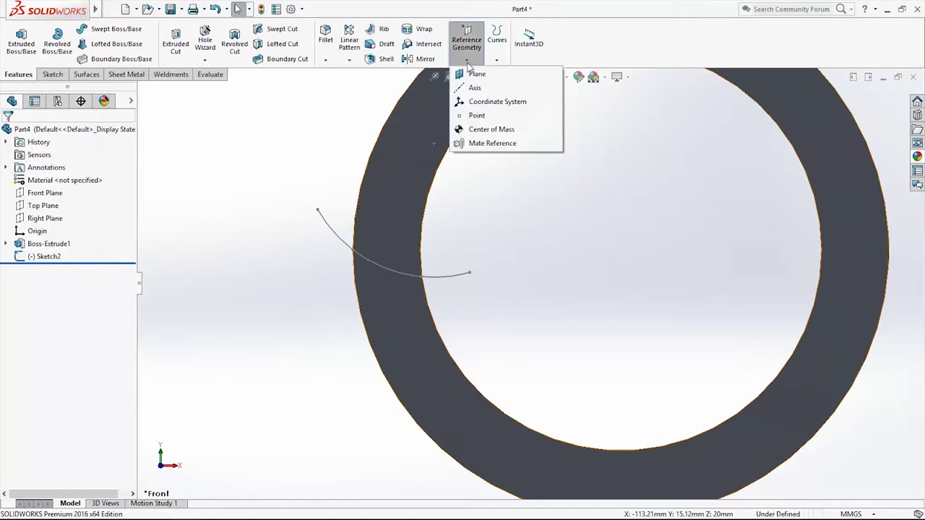
click(470, 73)
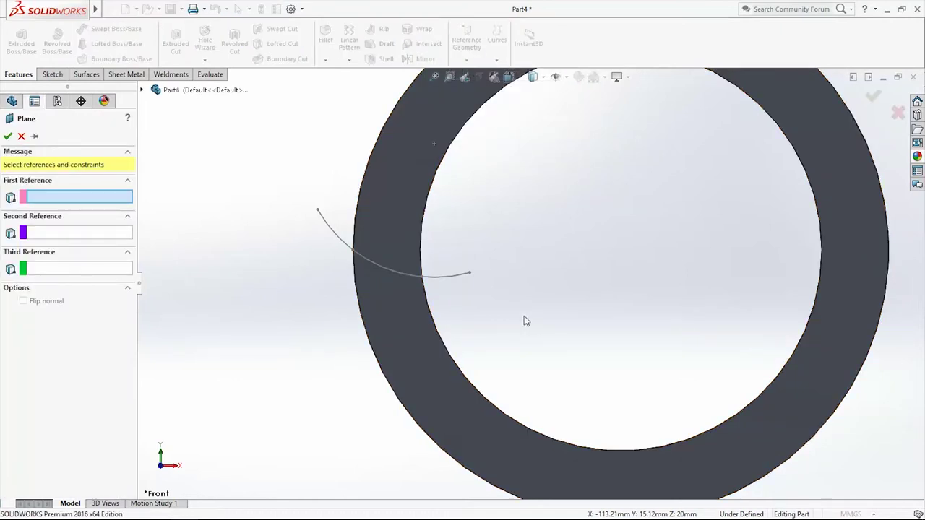
click(470, 274)
mouse_move(434, 315)
middle_down()
mouse_move(494, 289)
mouse_move(482, 195)
middle_up()
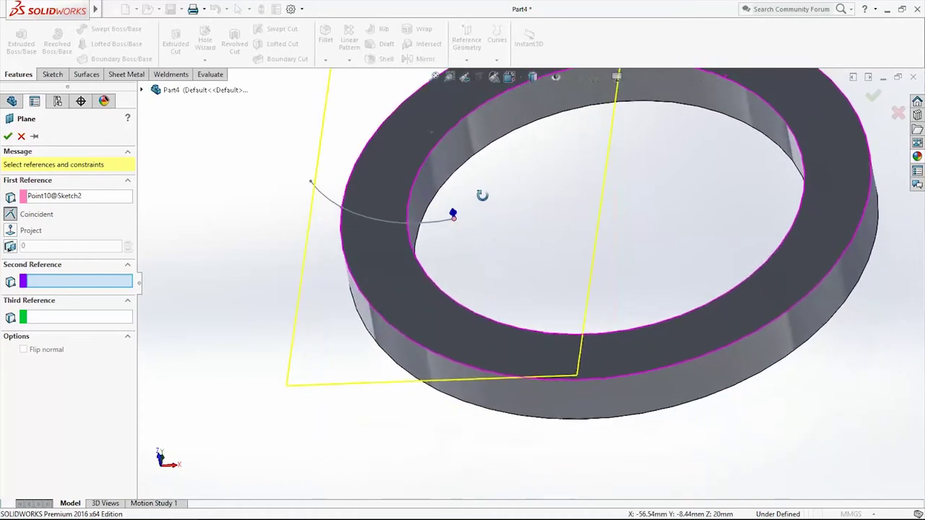
click(438, 227)
mouse_move(495, 281)
middle_down()
mouse_move(514, 275)
mouse_move(504, 242)
middle_up()
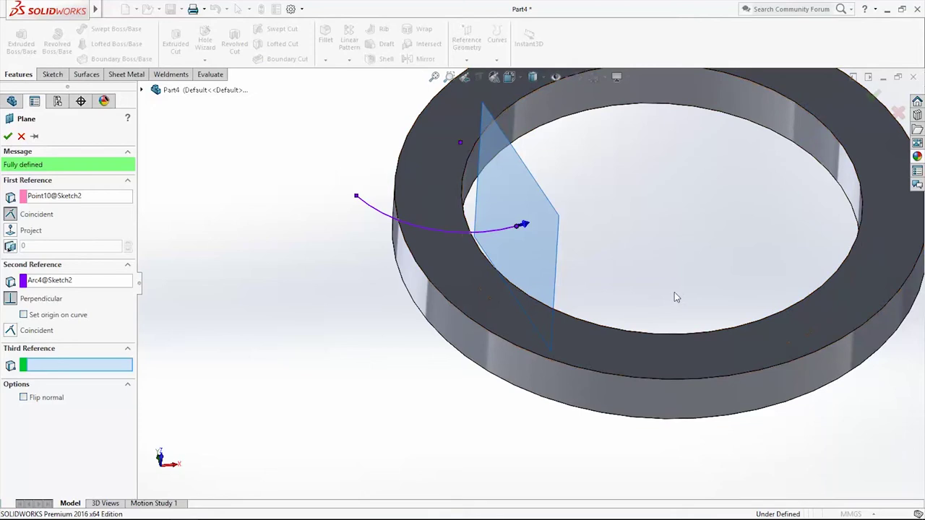
middle_drag(777, 185, 761, 180)
click(873, 96)
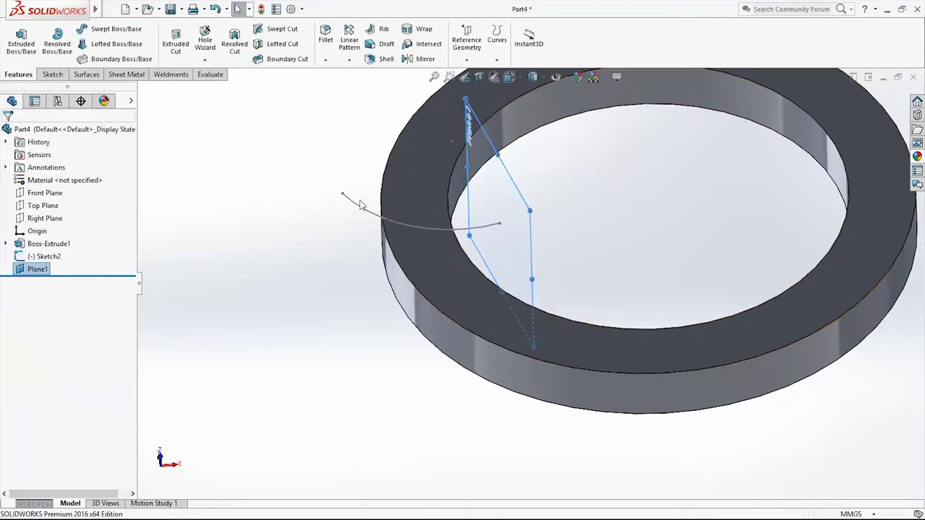
click(466, 44)
click(476, 73)
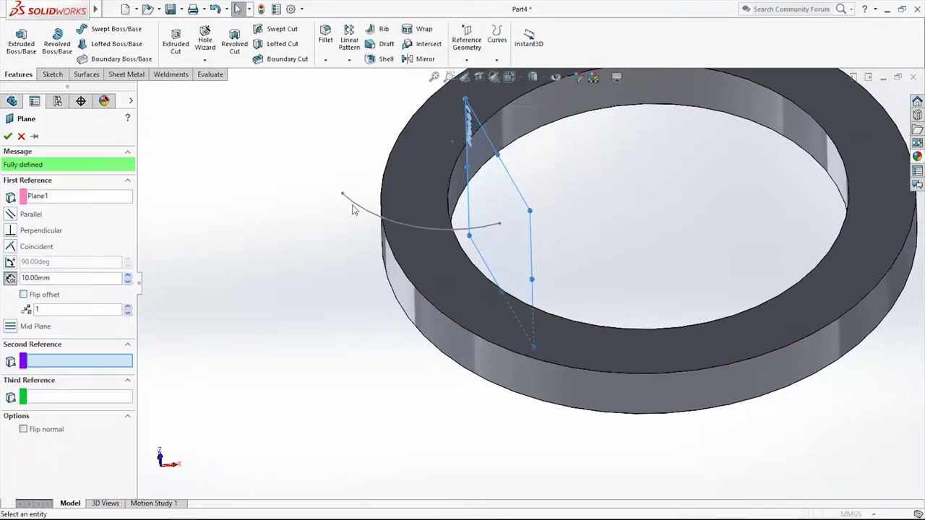
click(349, 200)
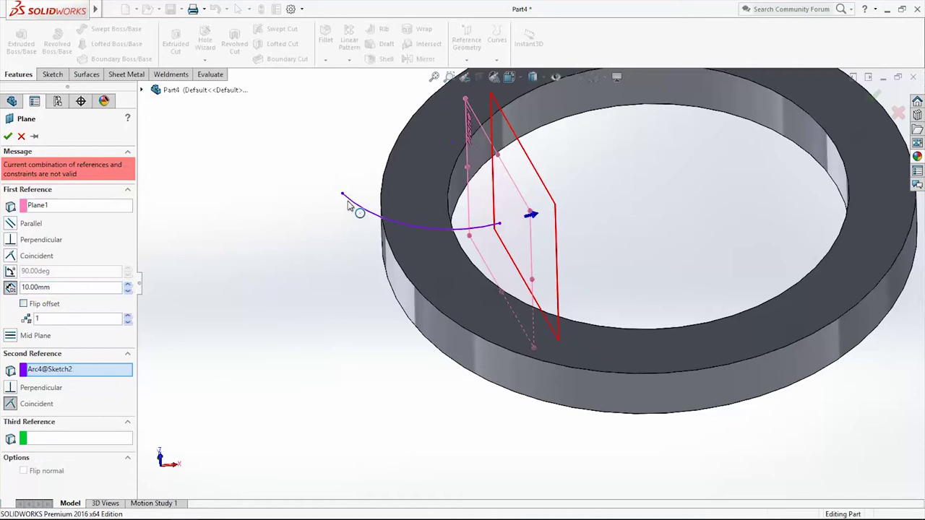
key(Escape)
- Create a second reference plane perpendicular to the arc through its outer endpoint
click(467, 61)
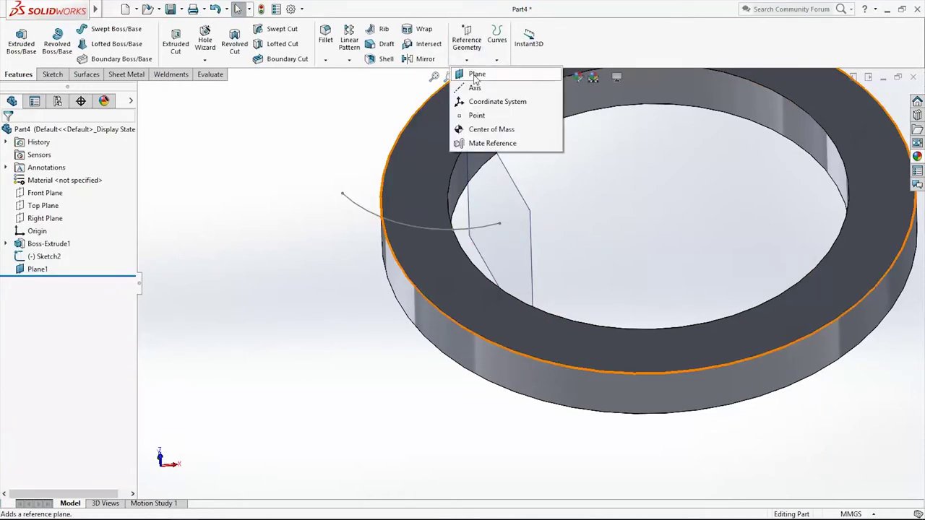
click(475, 72)
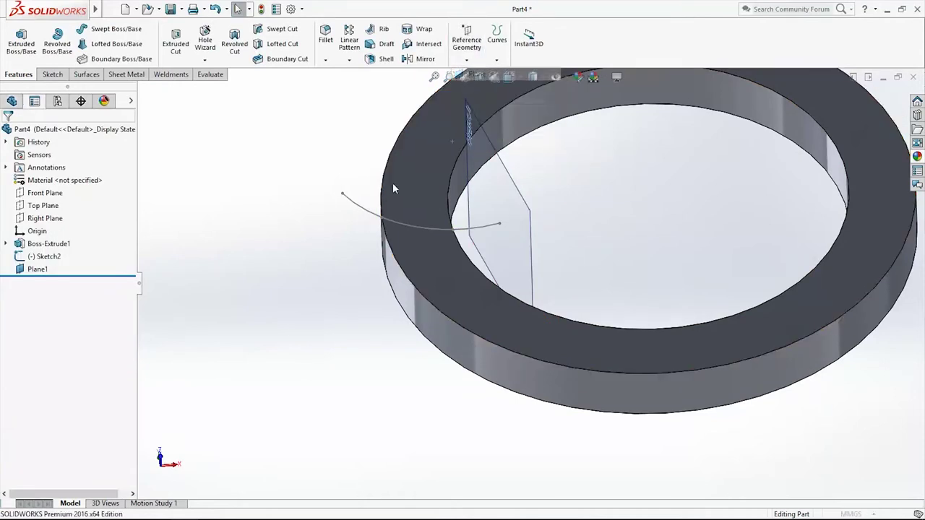
click(363, 211)
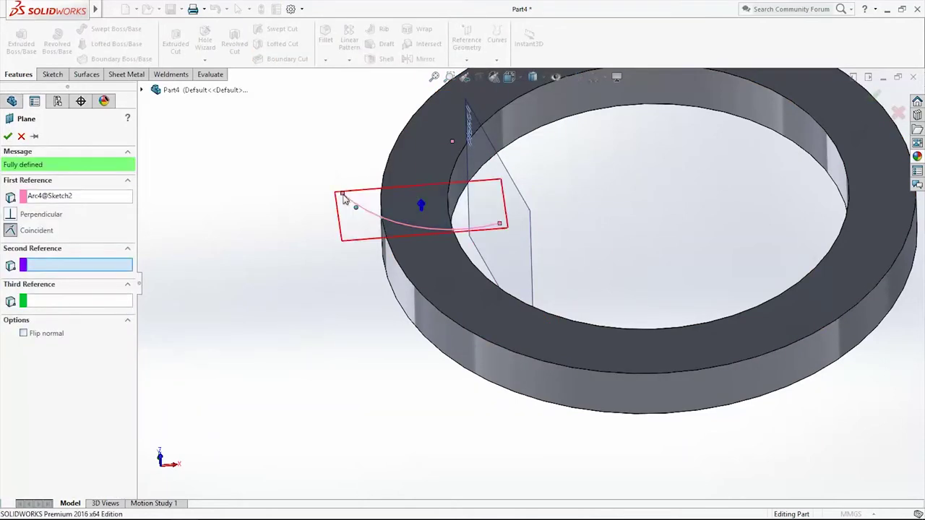
click(344, 196)
mouse_move(276, 312)
middle_down()
mouse_move(365, 311)
mouse_move(300, 291)
mouse_move(532, 263)
mouse_move(503, 270)
mouse_move(518, 310)
mouse_move(643, 267)
middle_up()
click(874, 96)
middle_drag(578, 341, 556, 404)
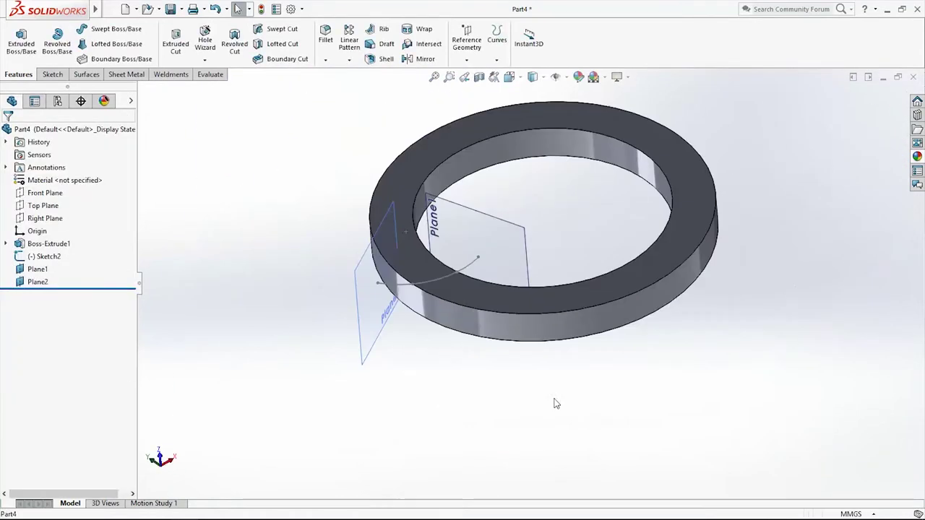
- On the plane at the arc's inner end, sketch a three-line half trapezoid from the arc's endpoint, with a bottom line about 3.8 mm long
right_click(40, 270)
click(46, 243)
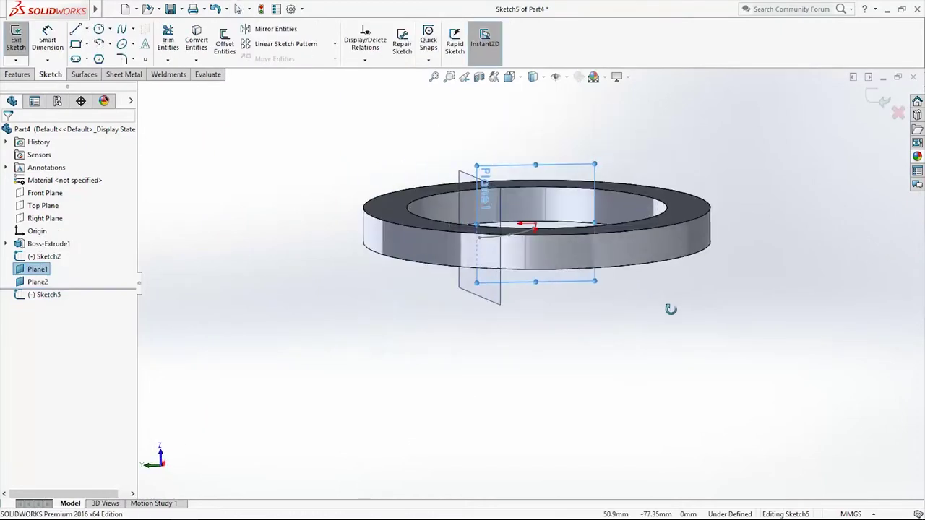
scroll(531, 239, down, 5)
mouse_move(530, 239)
middle_down()
mouse_move(540, 338)
mouse_move(518, 243)
mouse_move(543, 296)
mouse_move(385, 373)
middle_up()
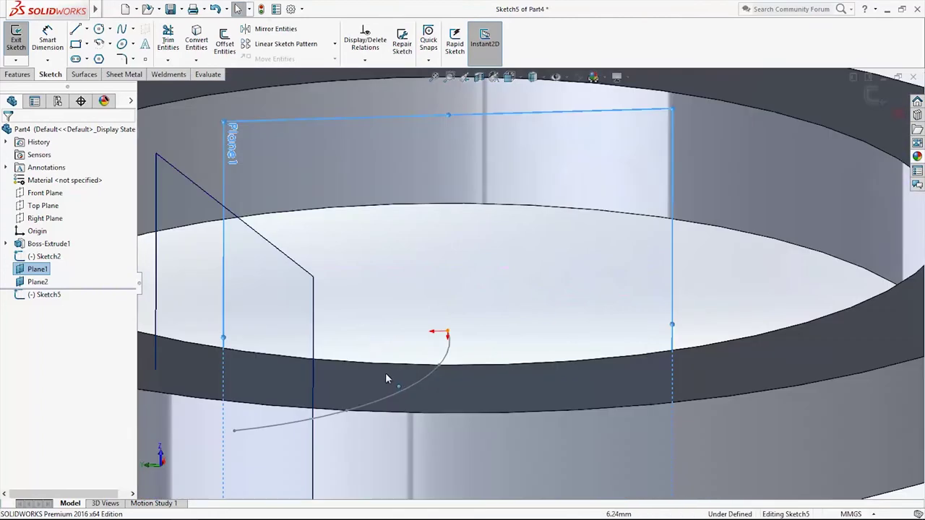
scroll(438, 351, down, 3)
scroll(508, 356, down, 2)
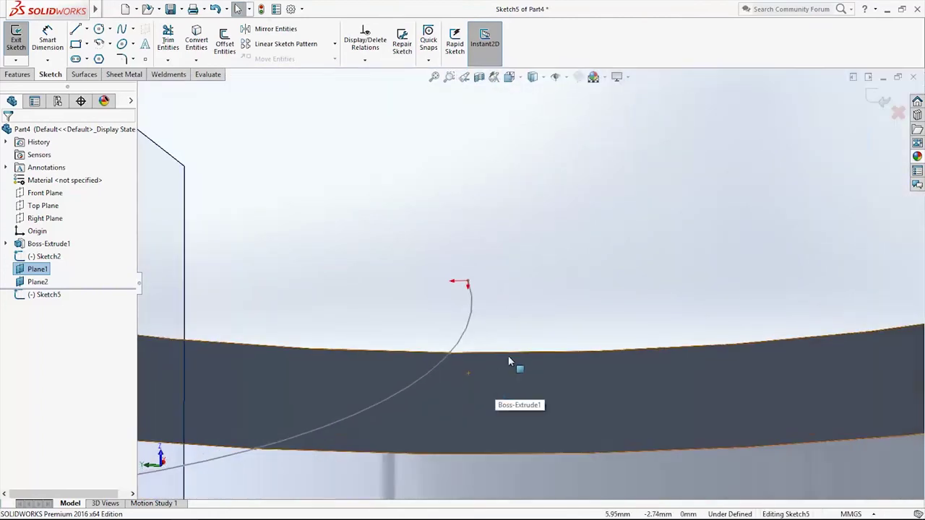
click(75, 29)
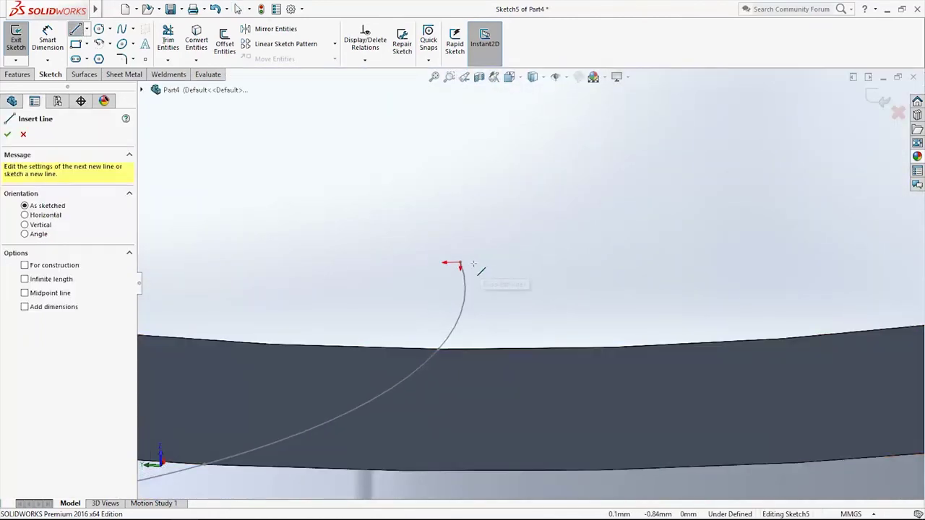
click(462, 264)
click(534, 260)
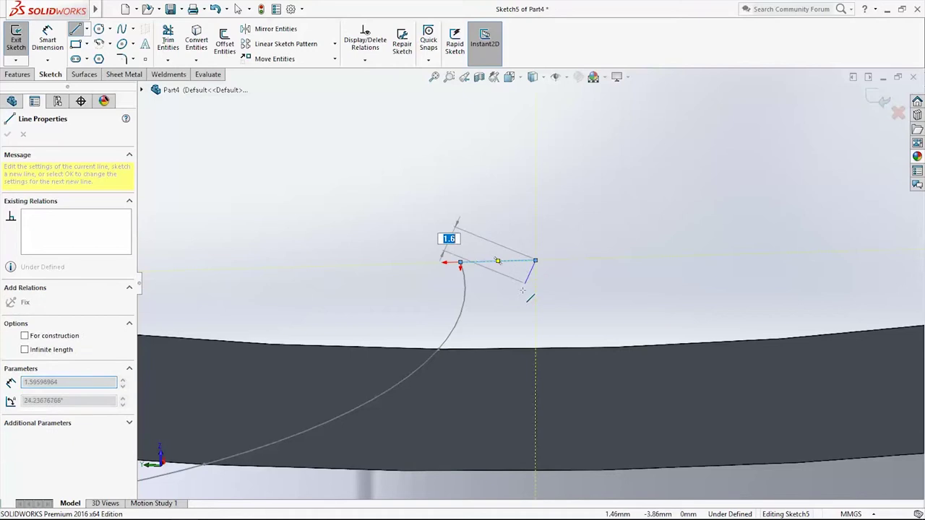
click(524, 329)
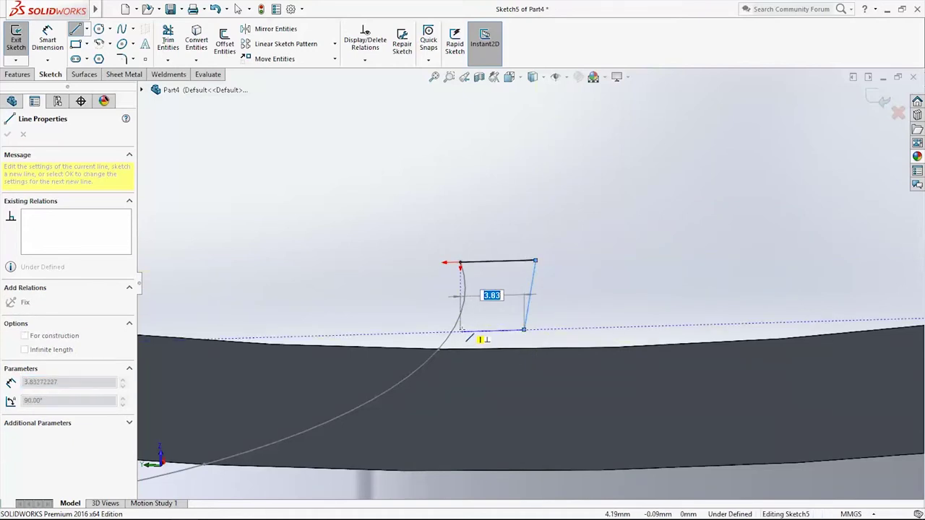
click(462, 330)
key(Escape)
- Draw a vertical centerline about 6.4 mm long from the arc's endpoint down past the half trapezoid's bottom line
click(87, 29)
click(102, 58)
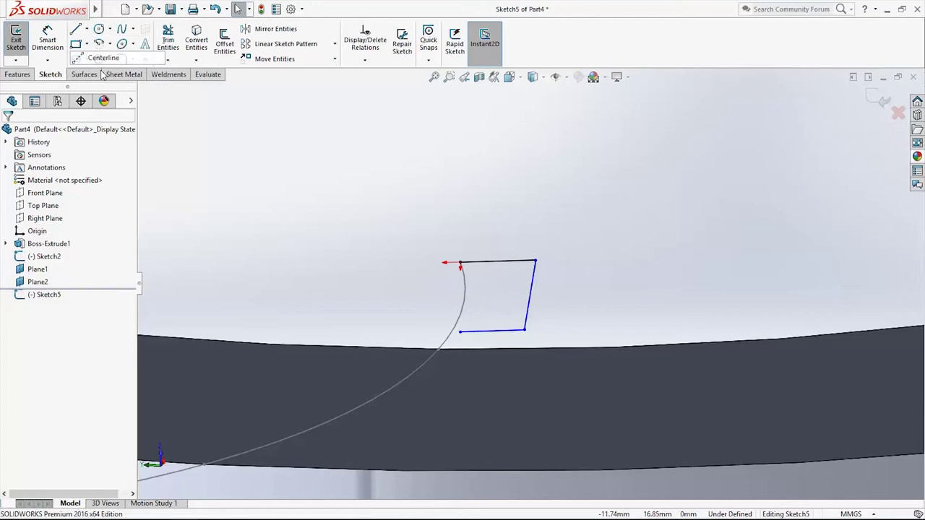
click(460, 261)
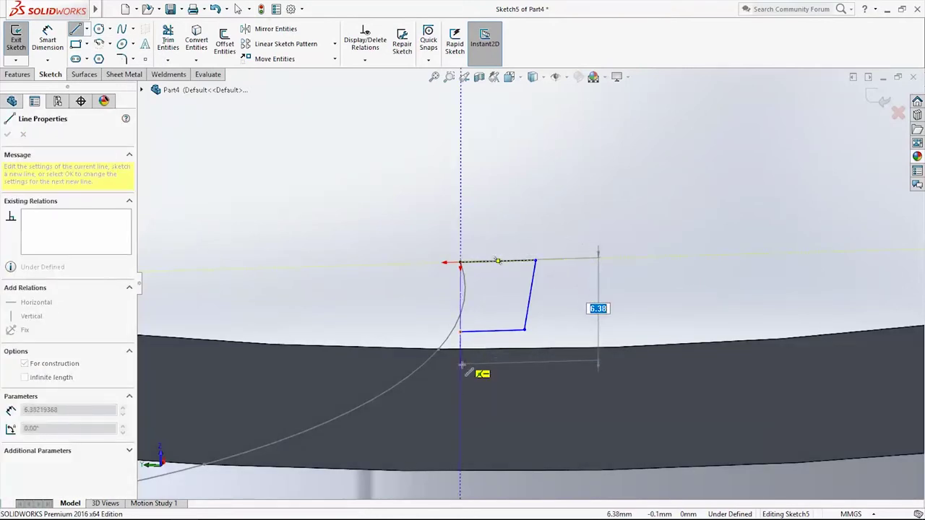
click(461, 364)
key(Escape)
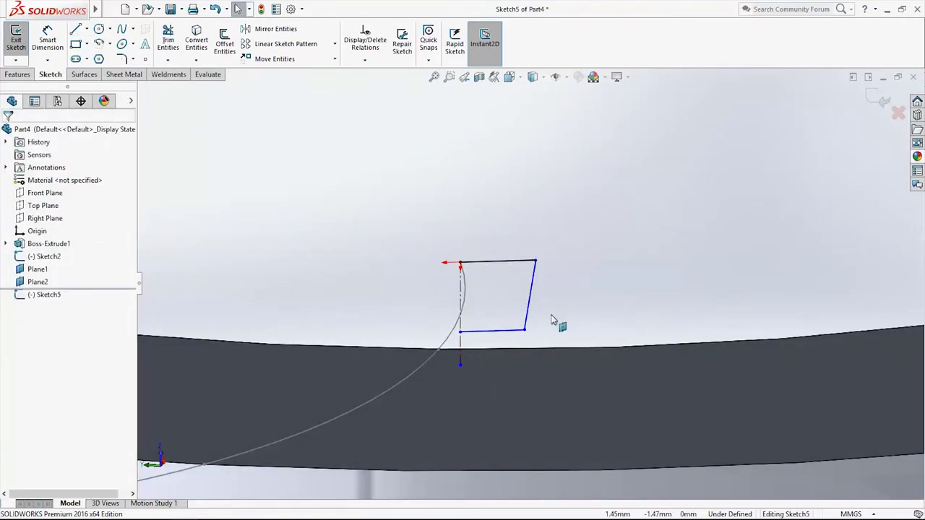
- Mirror the three profile lines about the centerline to complete the trapezoid
click(526, 318)
ctrl+click(505, 261)
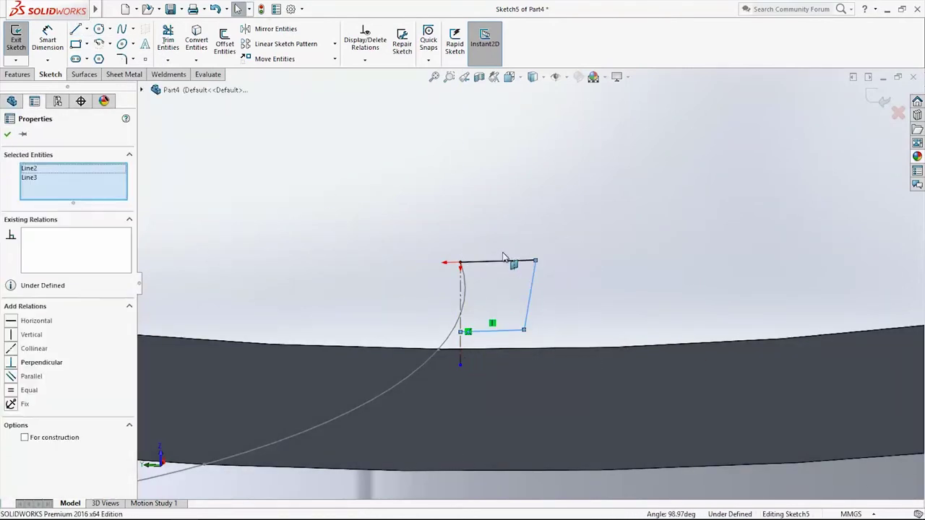
ctrl+click(516, 261)
ctrl+click(461, 281)
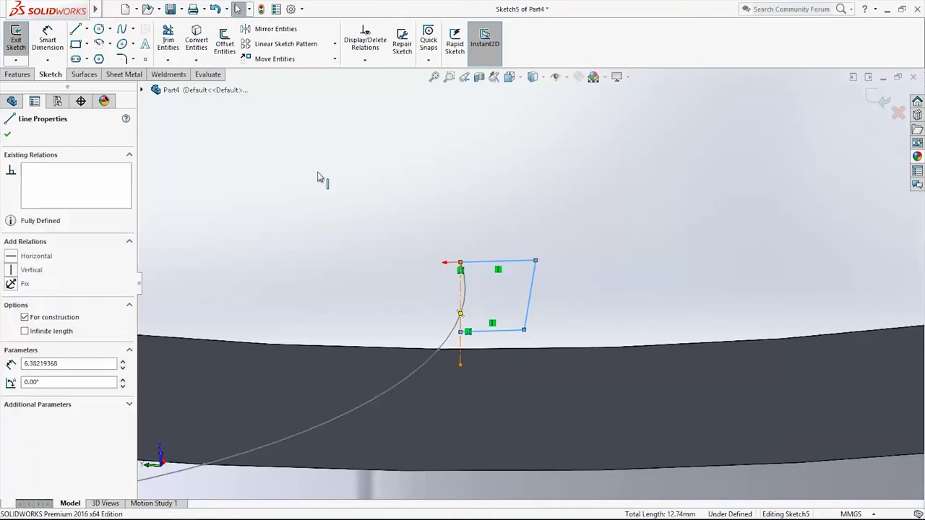
click(274, 29)
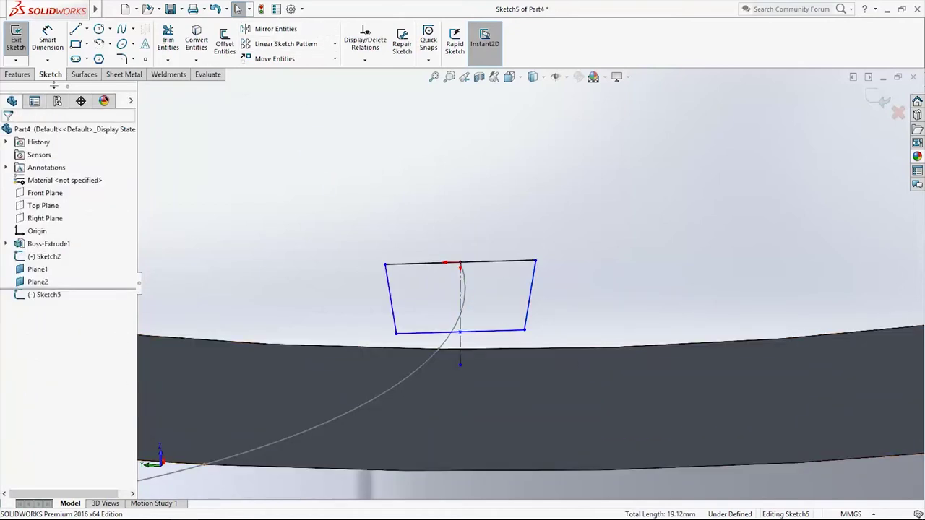
- Dimension the angle between the trapezoid's two slanted sides
click(52, 42)
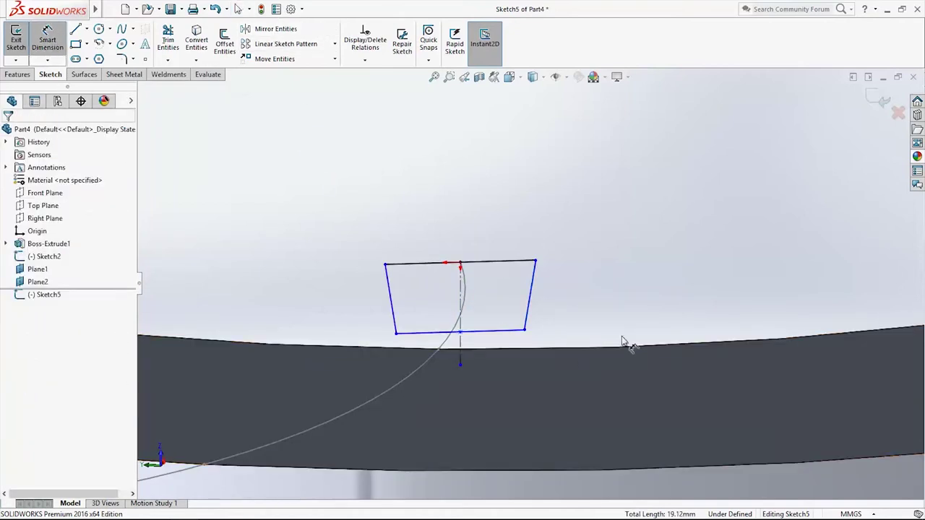
click(530, 325)
click(394, 318)
click(457, 259)
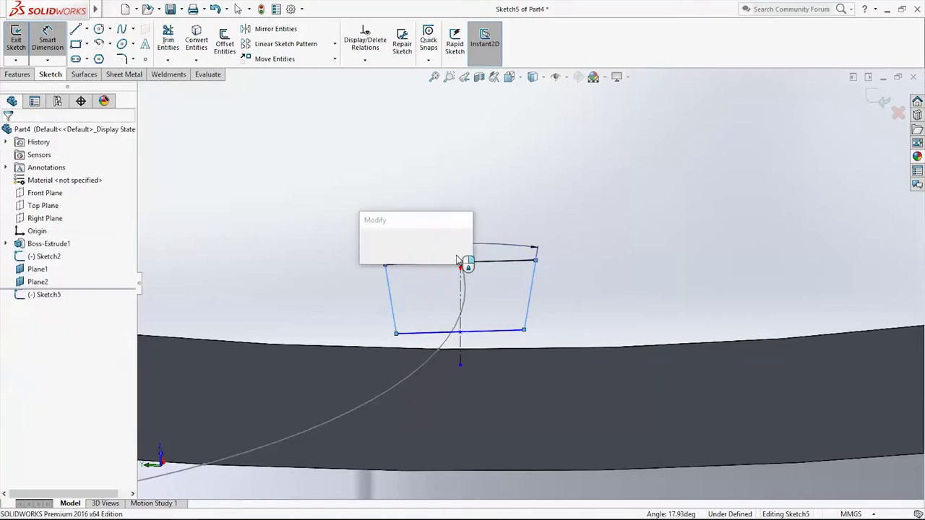
key(Return)
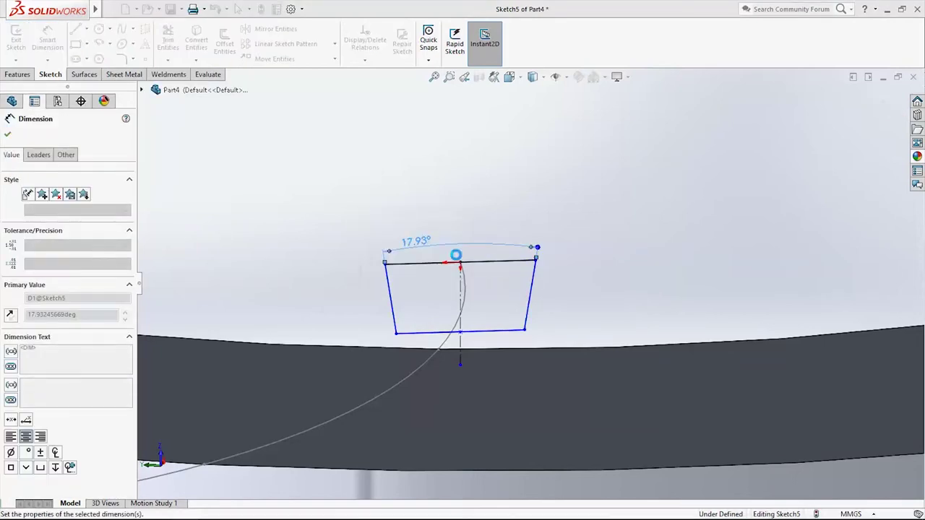
key(Escape)
scroll(506, 310, up, 1)
scroll(514, 312, down, 2)
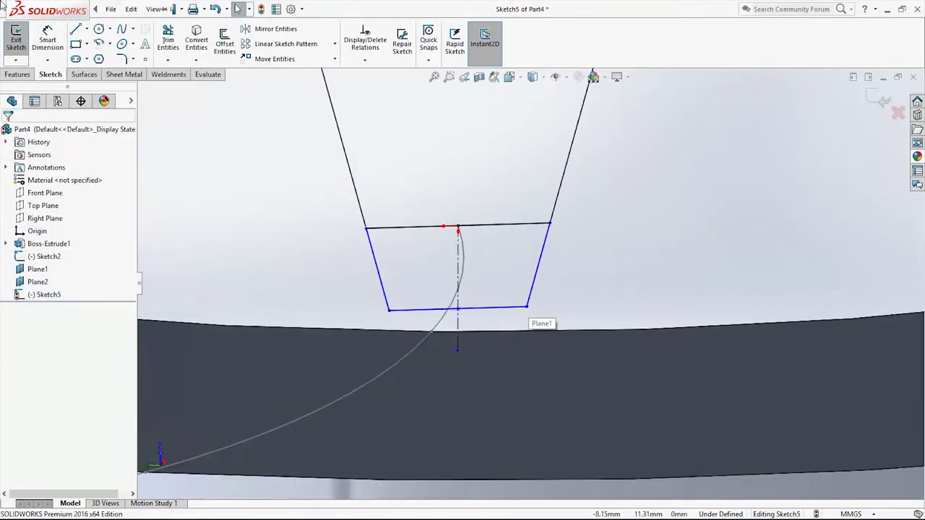
- Dimension the trapezoid's height between its top and bottom lines as 3.80 mm
click(47, 40)
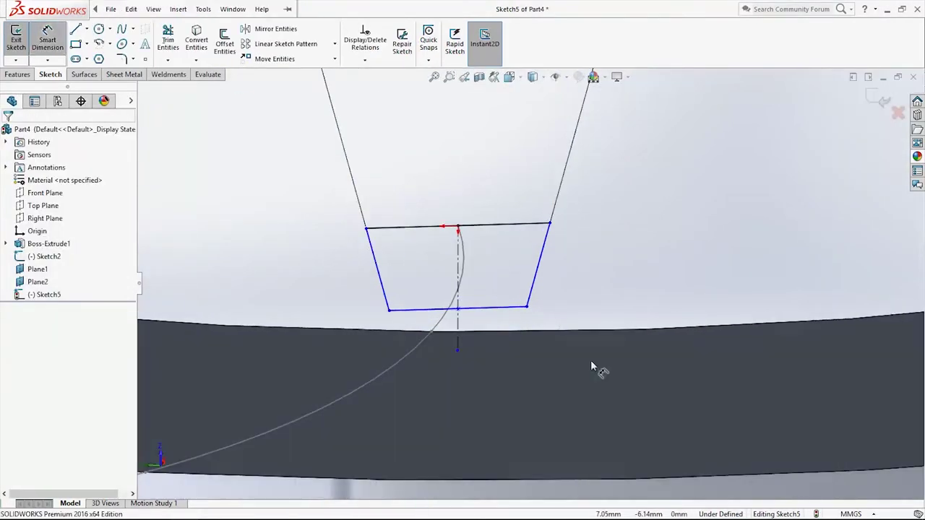
click(518, 305)
click(535, 225)
click(597, 262)
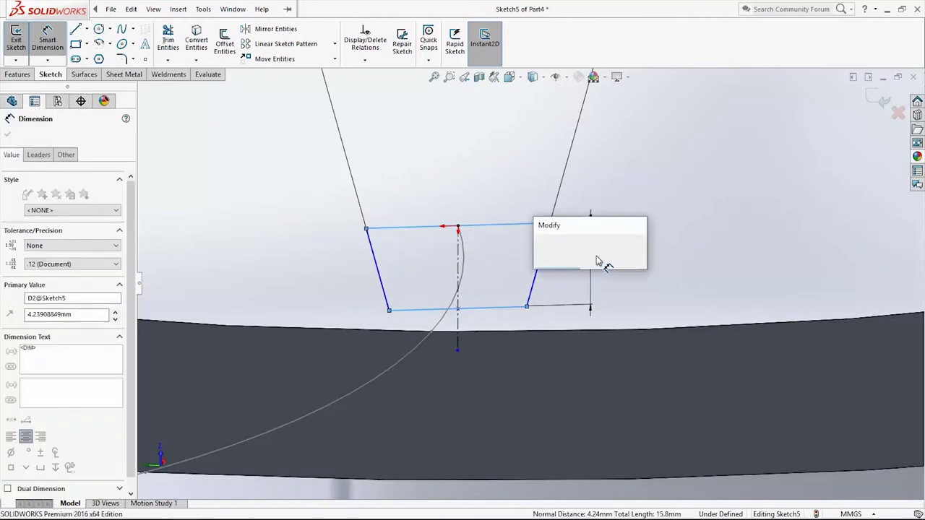
key(Return)
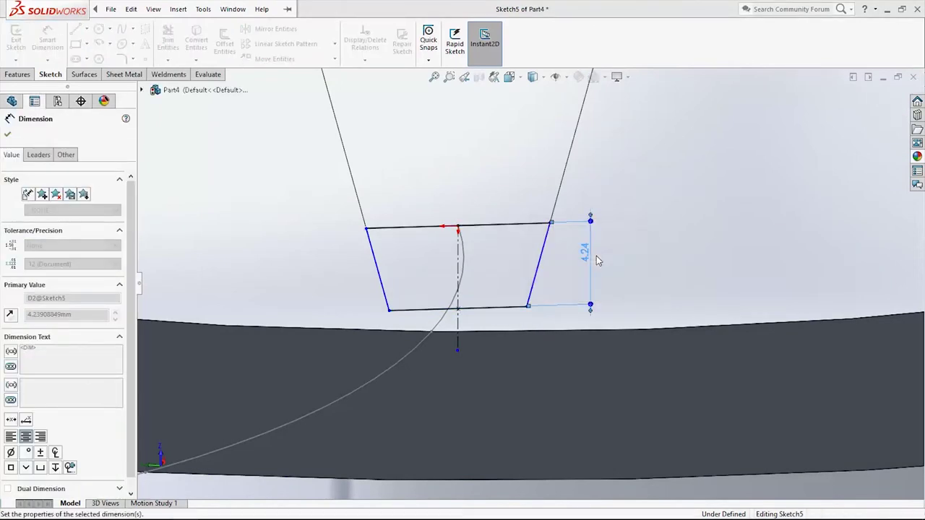
key(Escape)
- Dimension the trapezoid's bottom line as 4 mm long
click(47, 39)
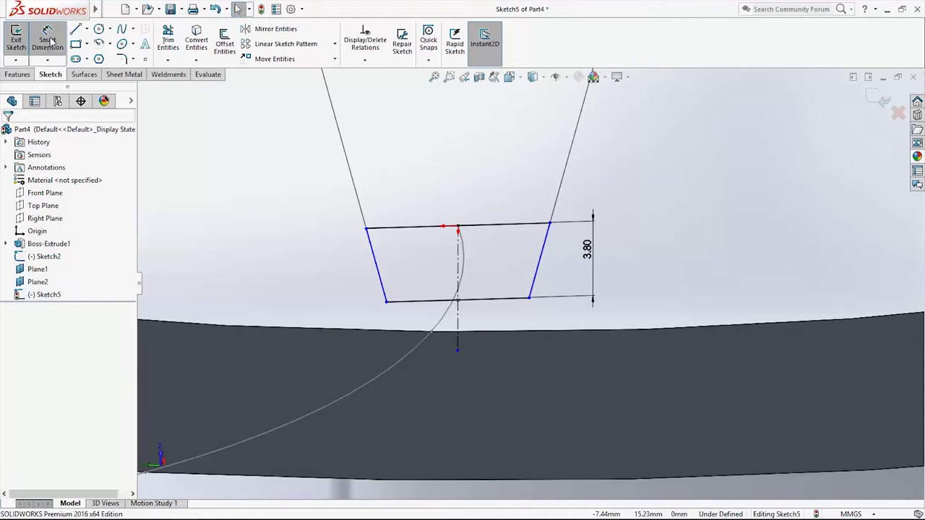
click(517, 299)
click(496, 334)
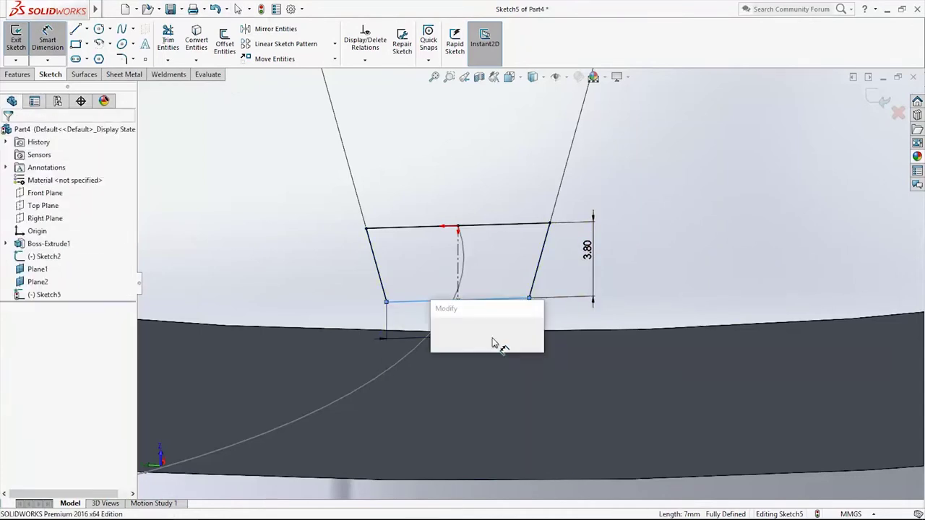
text(4)
key(Return)
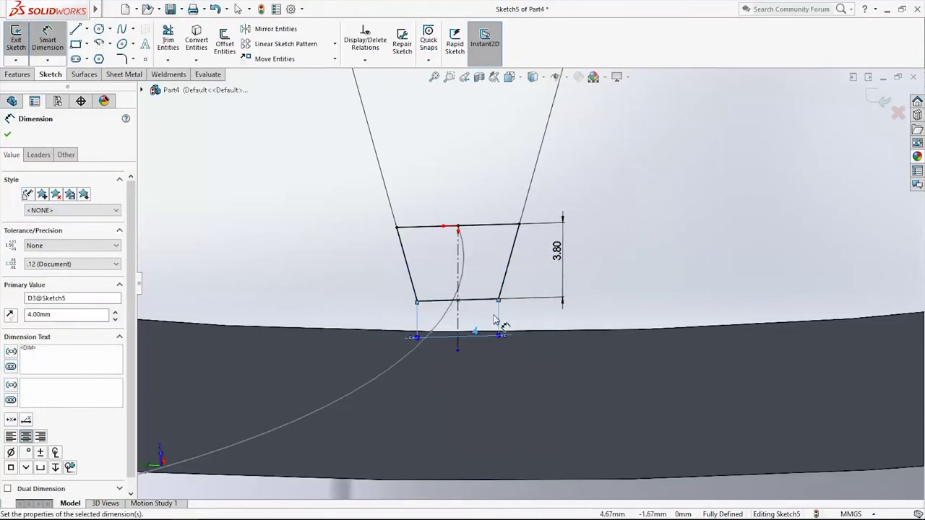
click(47, 40)
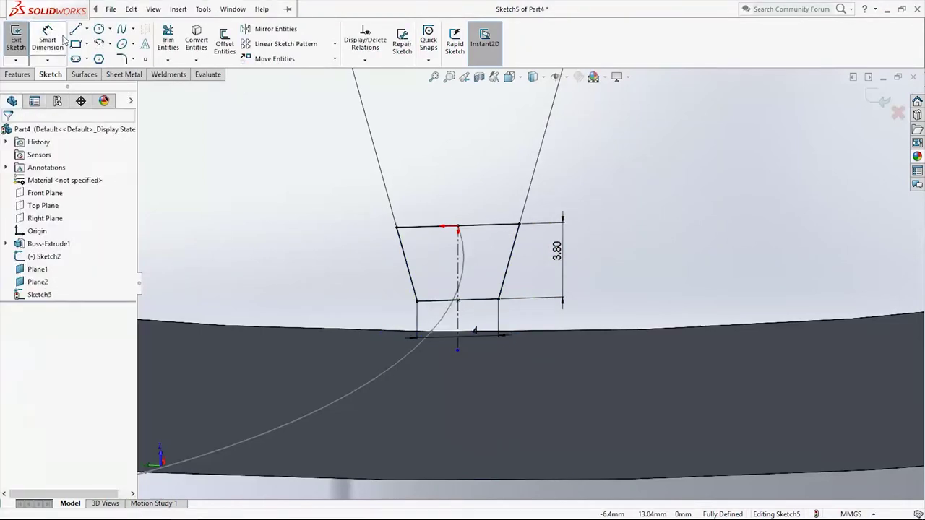
- Round both bottom corners of the trapezoid with 0.50 mm sketch fillets and exit the sketch
click(131, 62)
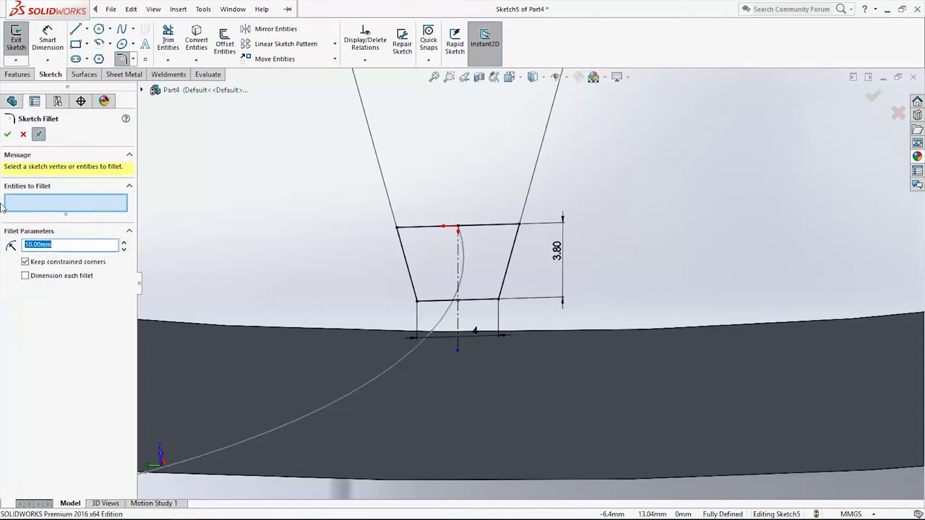
click(498, 300)
click(487, 278)
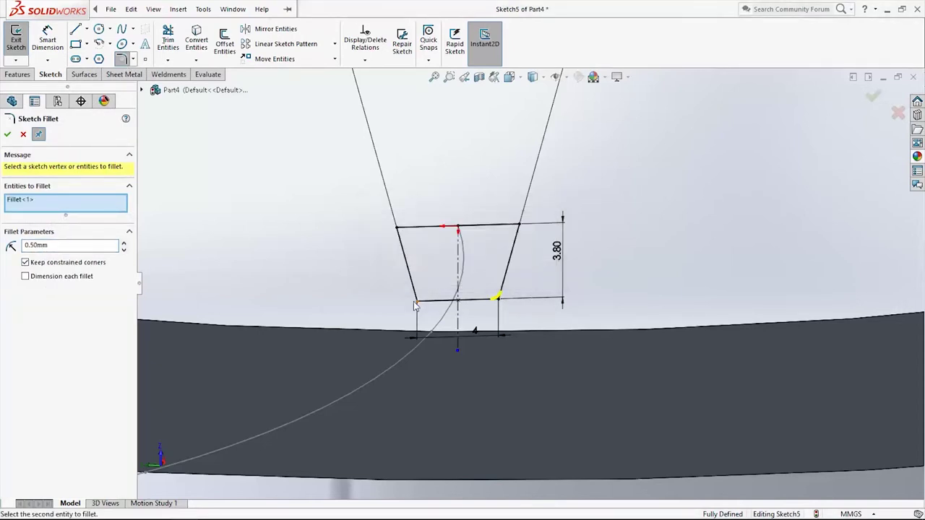
click(417, 299)
click(491, 275)
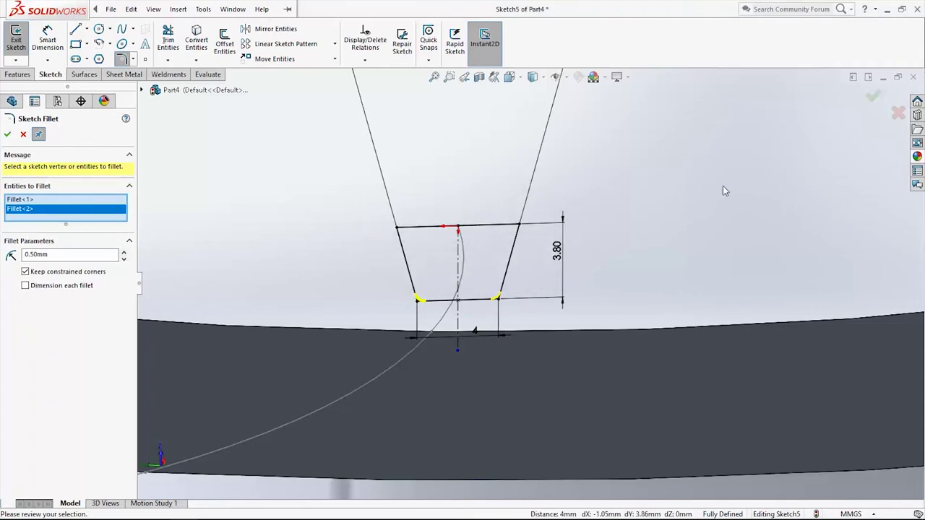
click(873, 92)
click(874, 100)
click(873, 98)
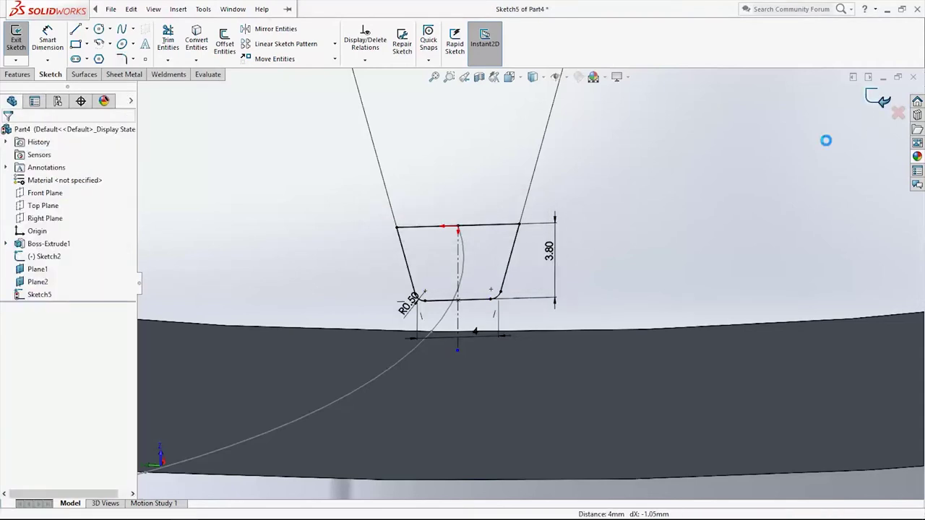
- Start a new sketch on Plane2 at the arc's outer end
click(43, 271)
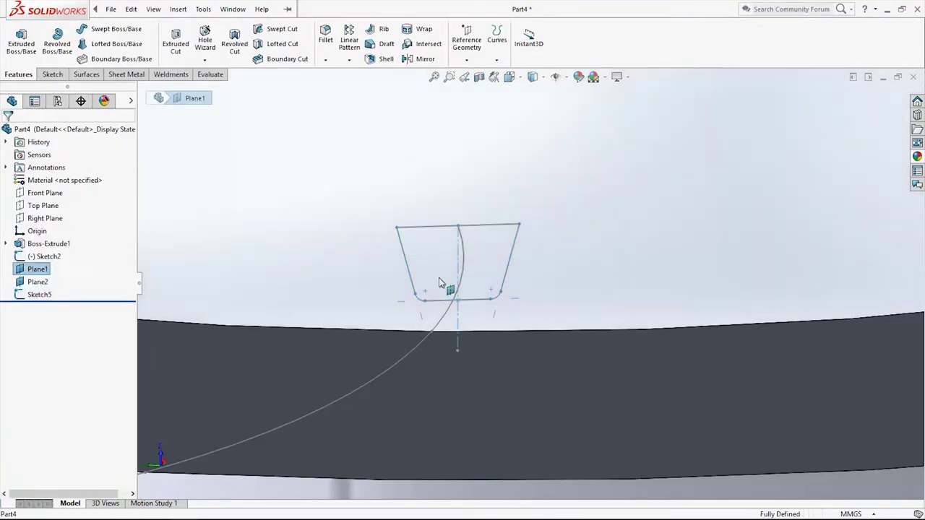
scroll(528, 283, up, 7)
middle_drag(531, 250, 595, 288)
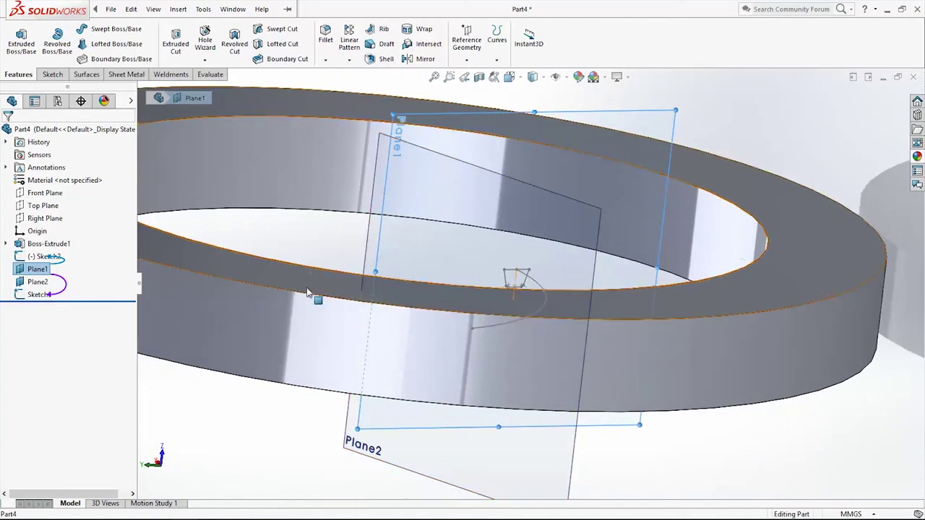
right_click(36, 282)
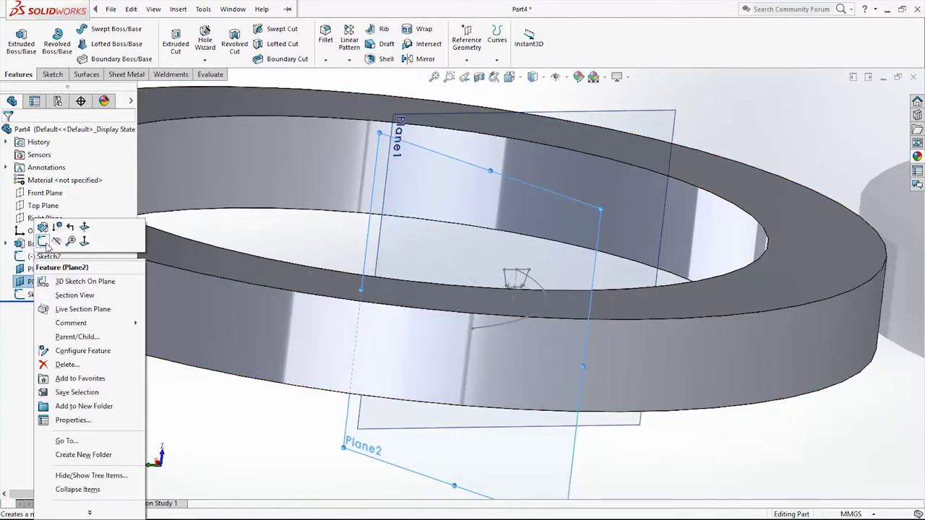
click(42, 241)
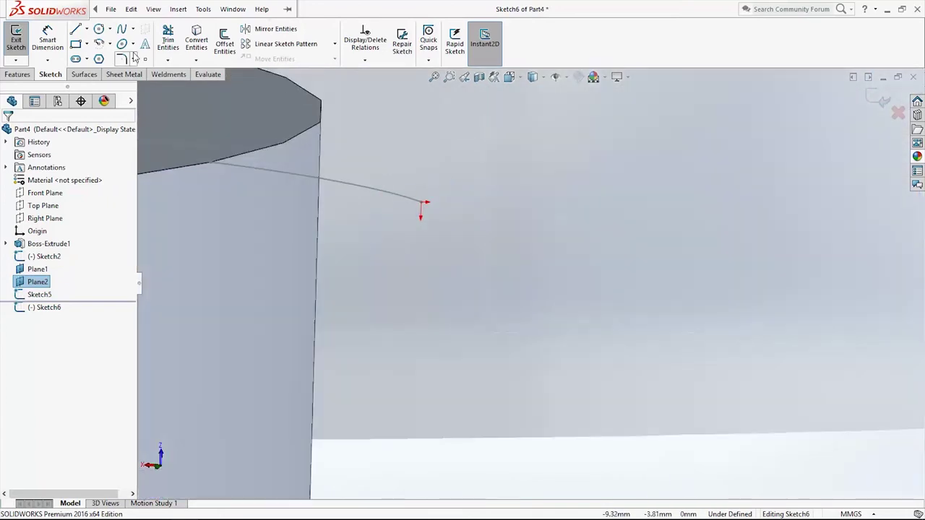
- Draw a slightly sloped line about 2.4 mm long beside the arc's outer endpoint
click(73, 30)
click(423, 203)
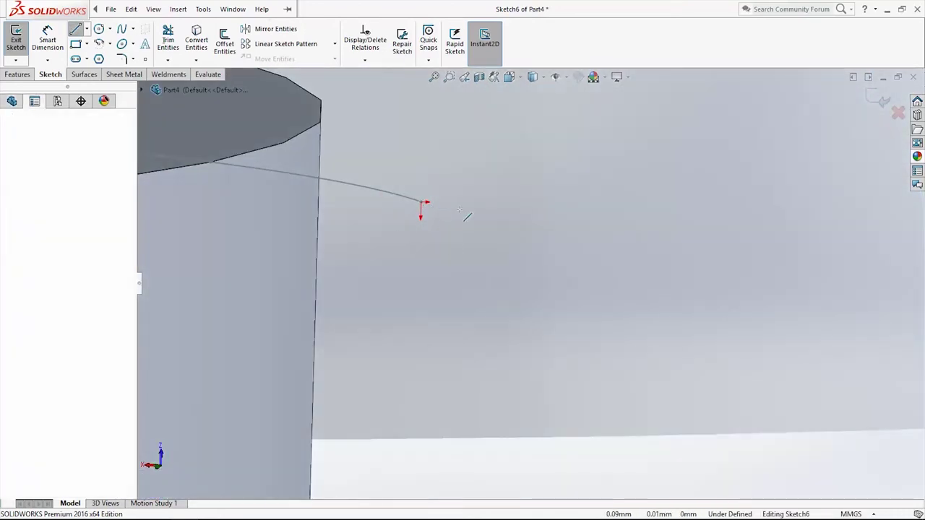
key(Escape)
click(77, 28)
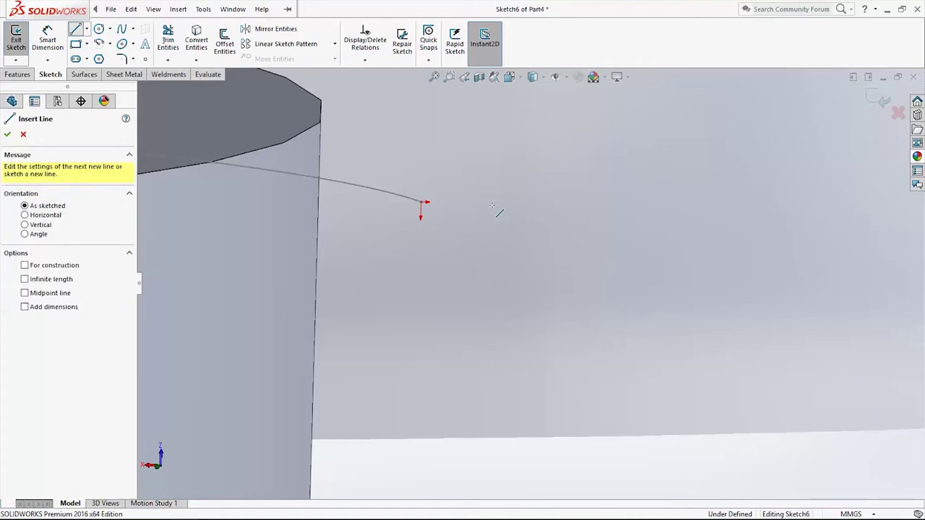
drag(510, 202, 448, 194)
- Make the line's near end coincident with the arc's endpoint and constrain the line to be horizontal
click(451, 195)
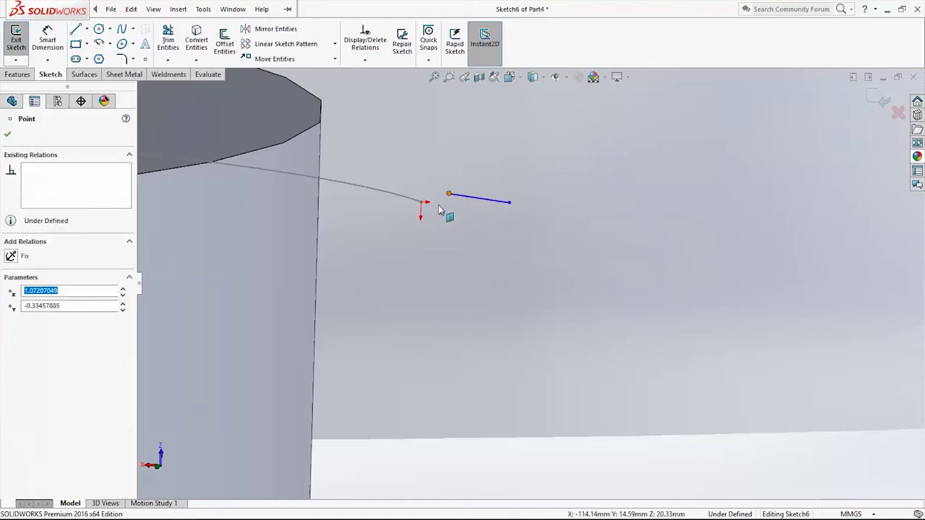
middle_drag(441, 209, 510, 331)
ctrl+click(506, 328)
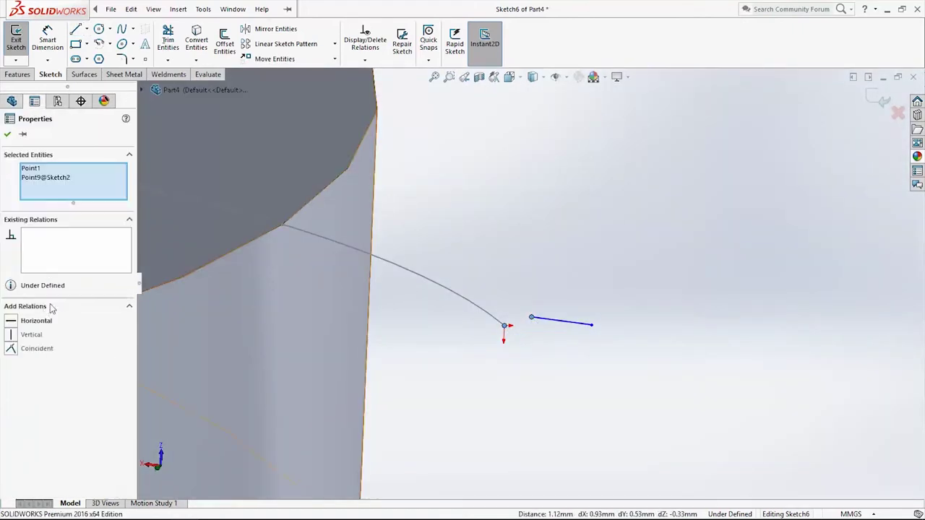
click(11, 348)
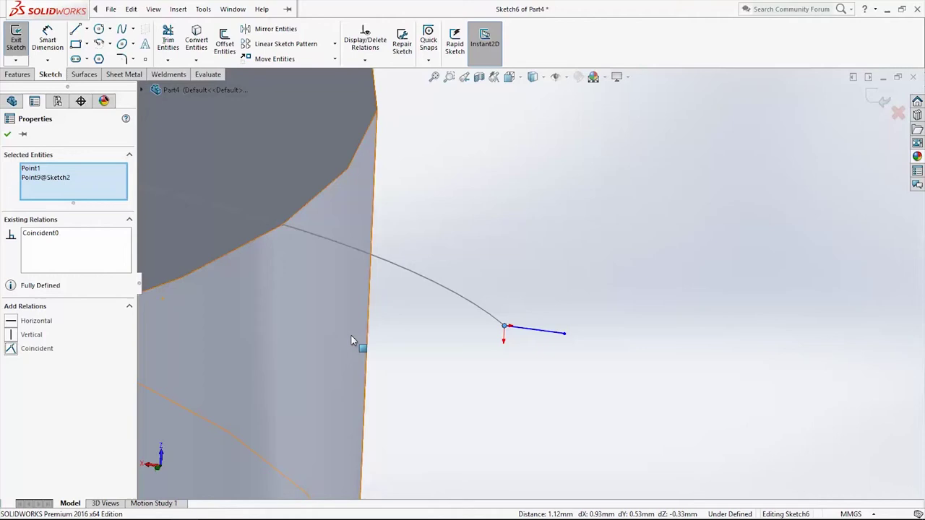
click(535, 330)
double_click(37, 365)
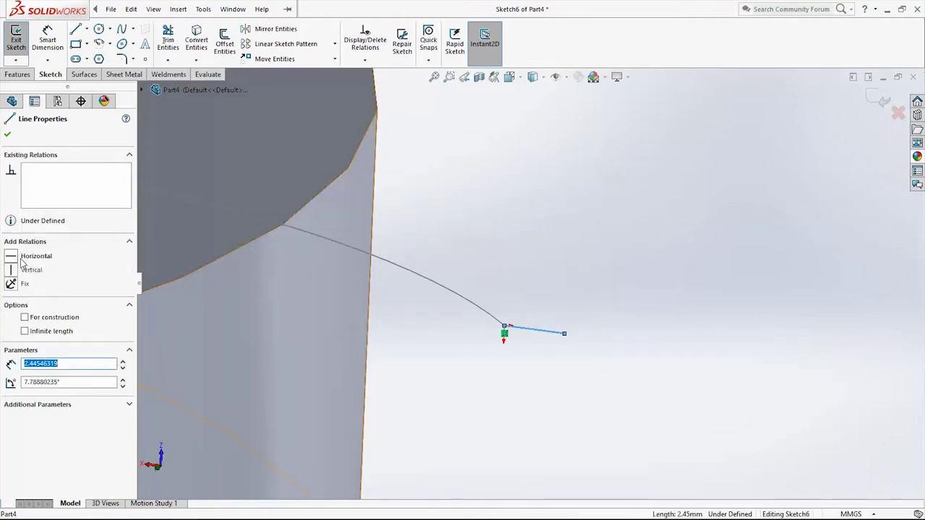
click(541, 371)
- Complete the half trapezoid with a slanted side about 2.2 mm long and a horizontal bottom line about 2 mm long
mouse_move(541, 371)
middle_down()
mouse_move(578, 357)
mouse_move(584, 364)
mouse_move(577, 378)
mouse_move(450, 318)
middle_up()
click(75, 29)
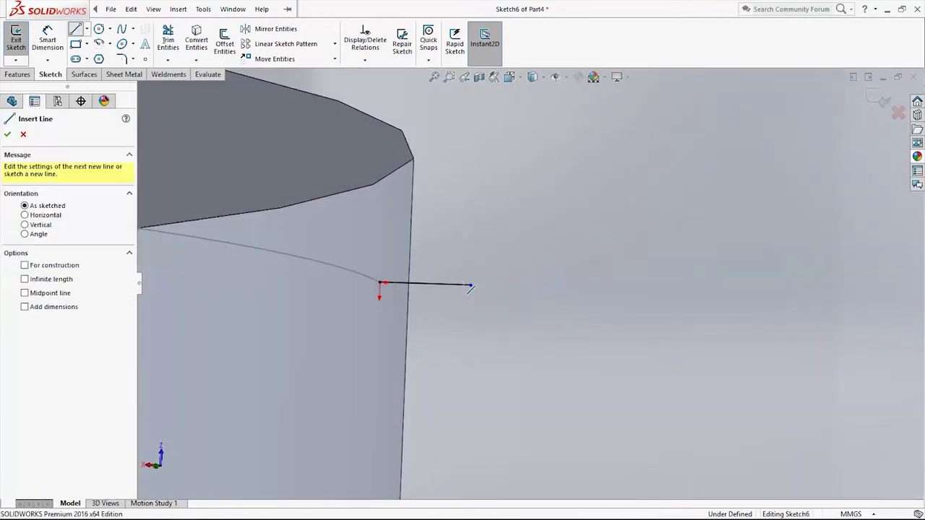
click(471, 285)
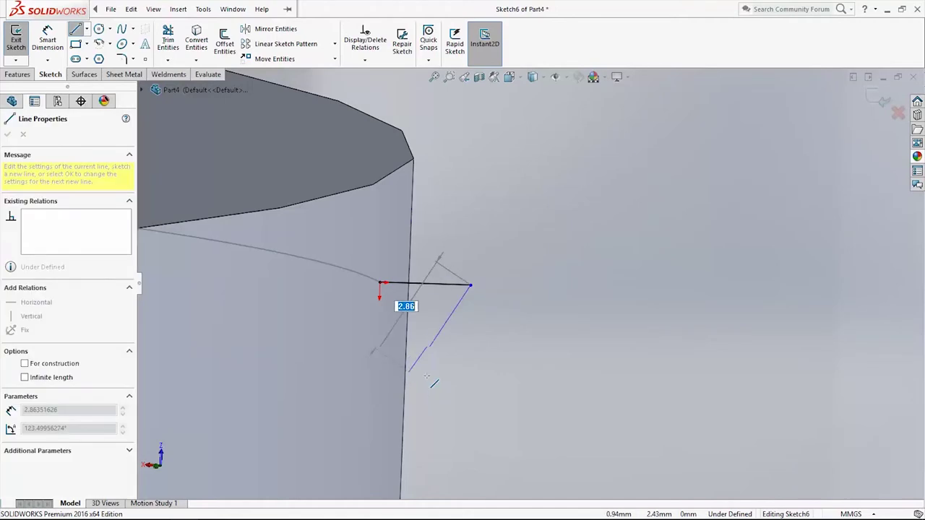
click(450, 362)
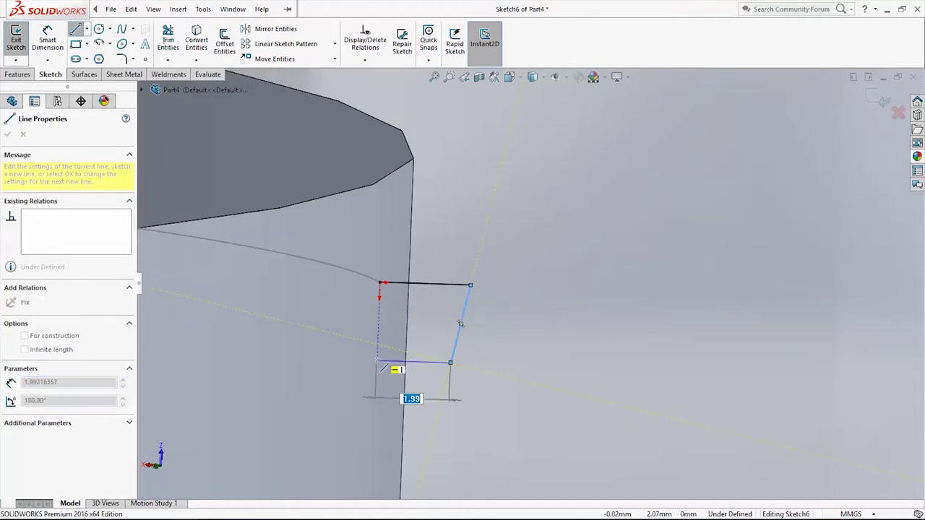
click(377, 359)
key(Escape)
- Draw a vertical centerline about 3.4 mm long down from the arc's endpoint and mirror the half trapezoid's three lines about it
click(131, 10)
click(86, 30)
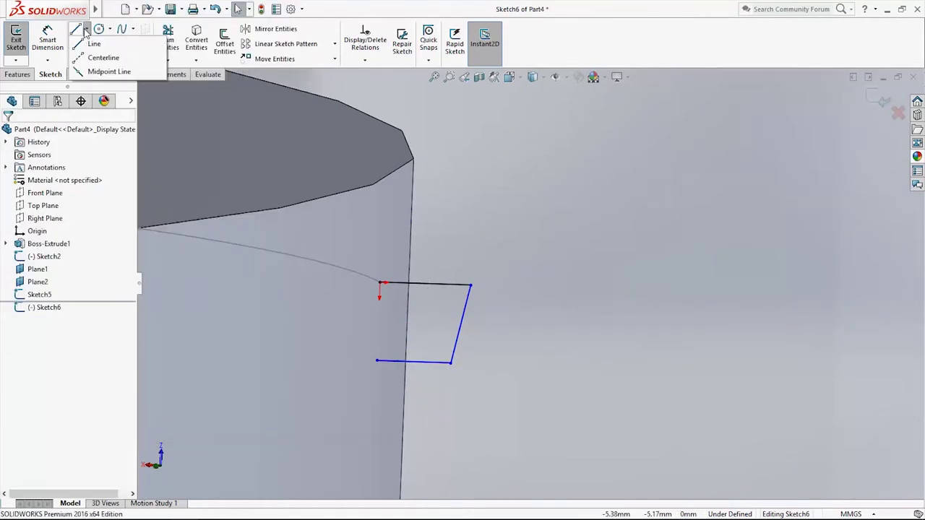
click(103, 58)
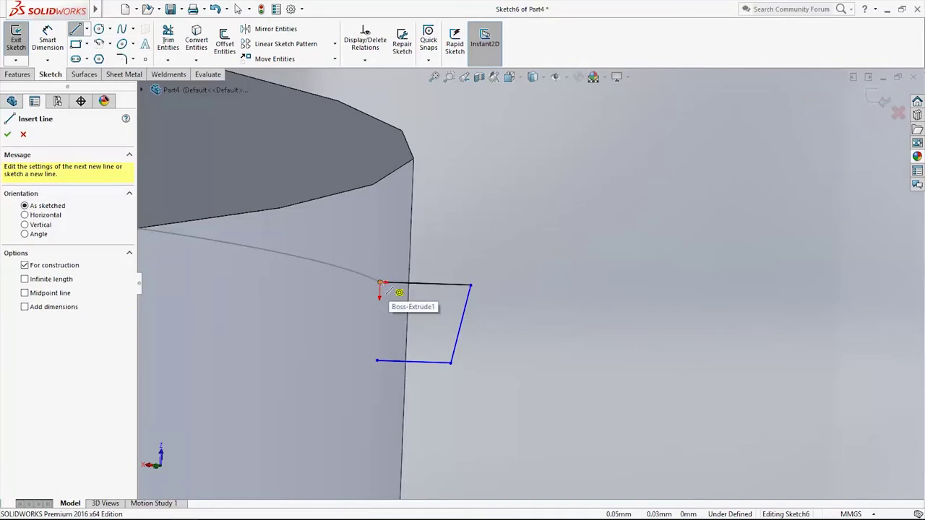
click(381, 283)
click(375, 413)
key(Escape)
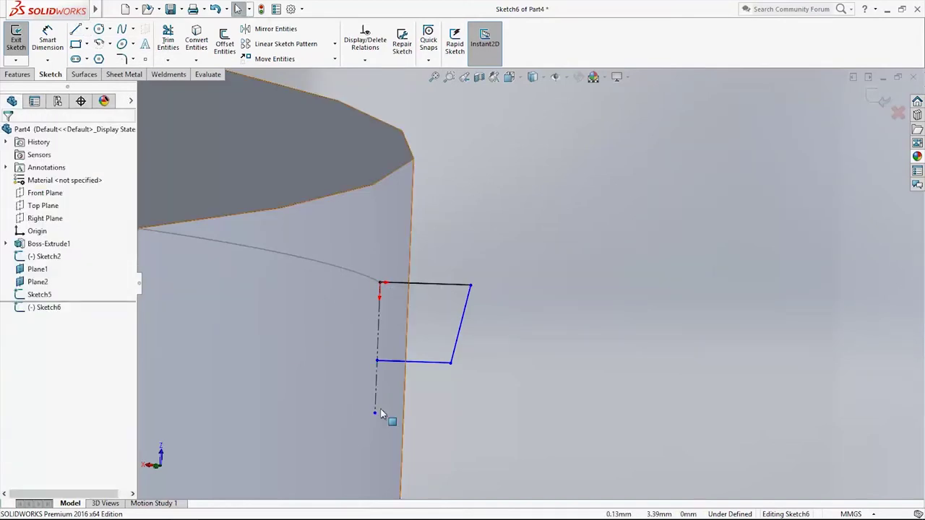
drag(520, 384, 339, 240)
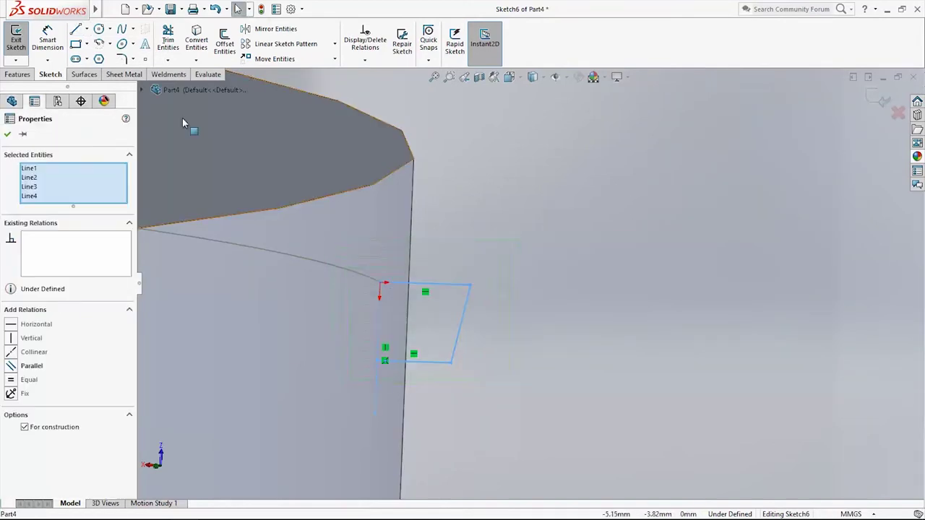
key(Escape)
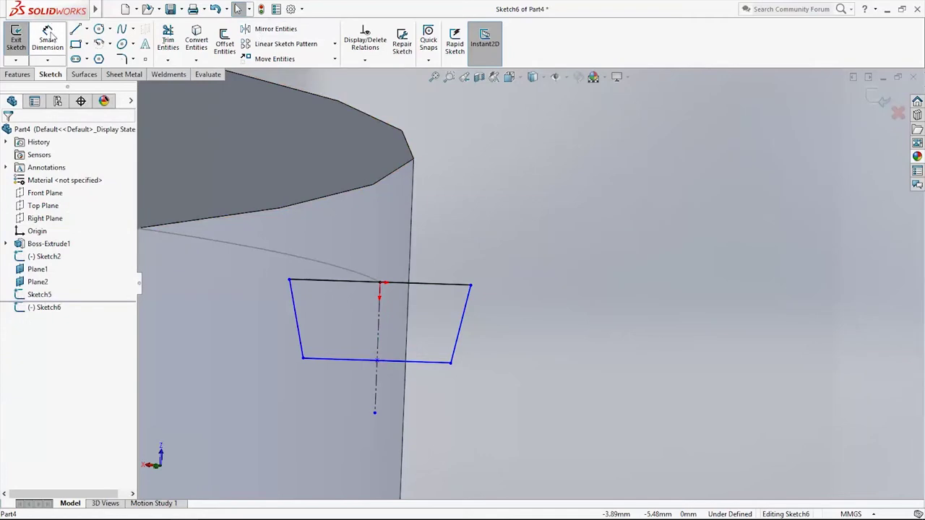
- Dimension the angle between the trapezoid's two slanted sides as 45 degrees
click(48, 38)
click(467, 307)
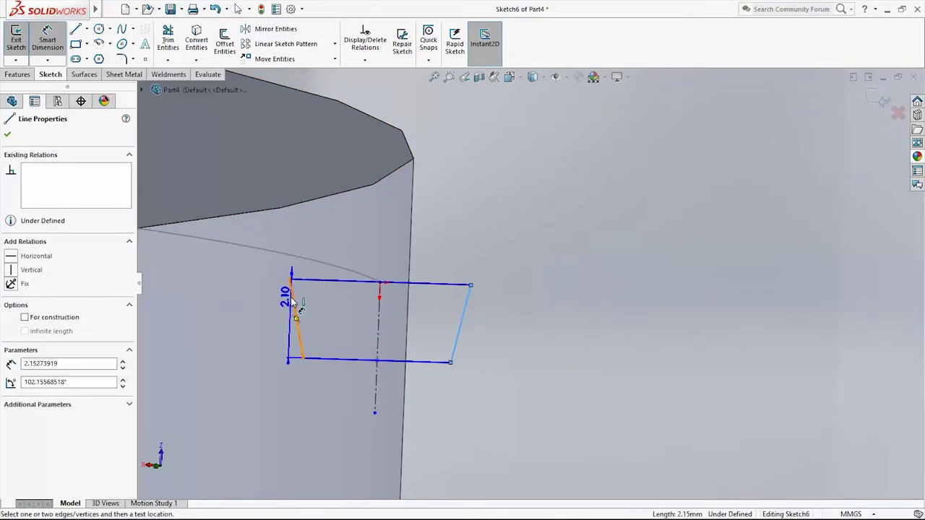
click(294, 302)
click(402, 261)
text(45)
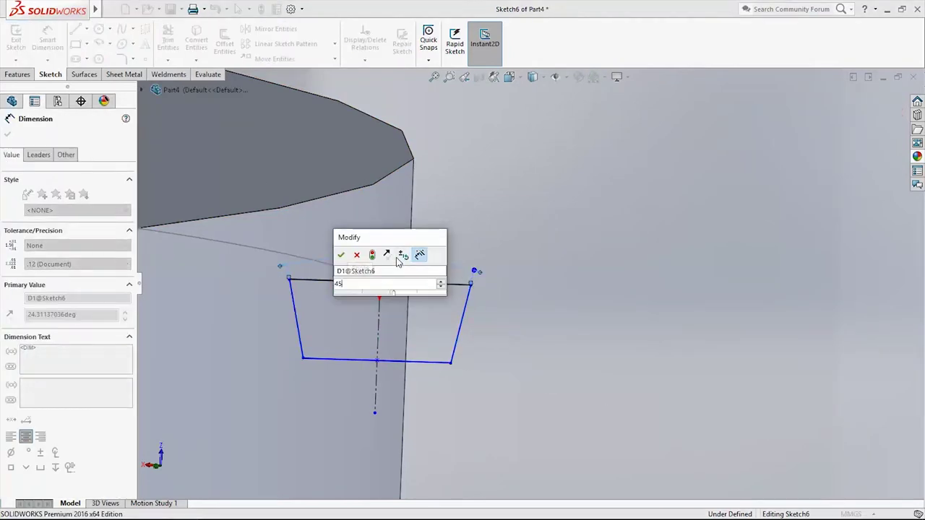
key(Return)
key(Escape)
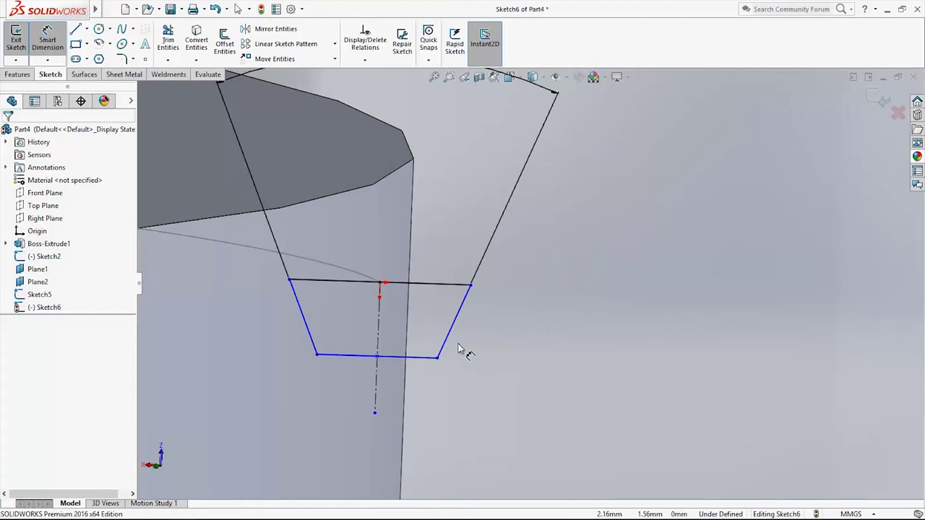
- Set the trapezoid's height between its top and bottom lines to 3.5 mm
click(433, 358)
click(467, 285)
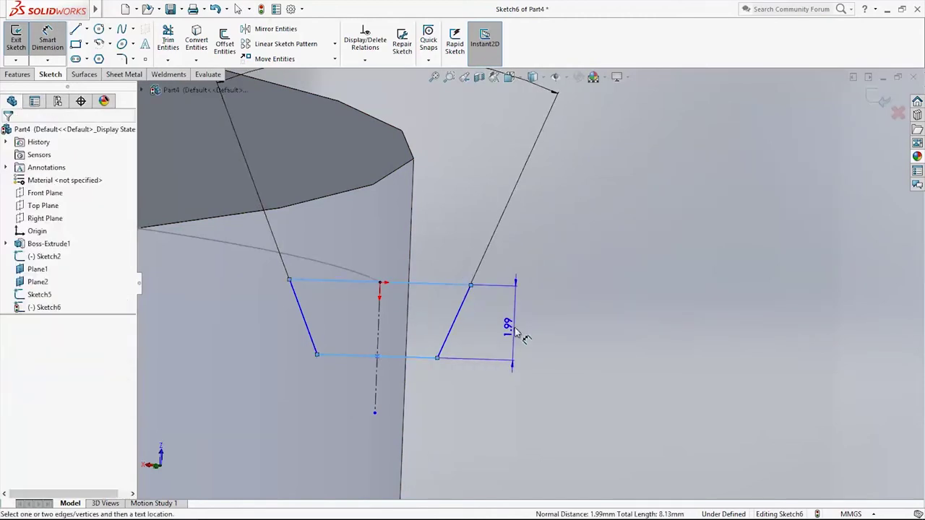
click(516, 331)
text(3.5)
key(Return)
key(Escape)
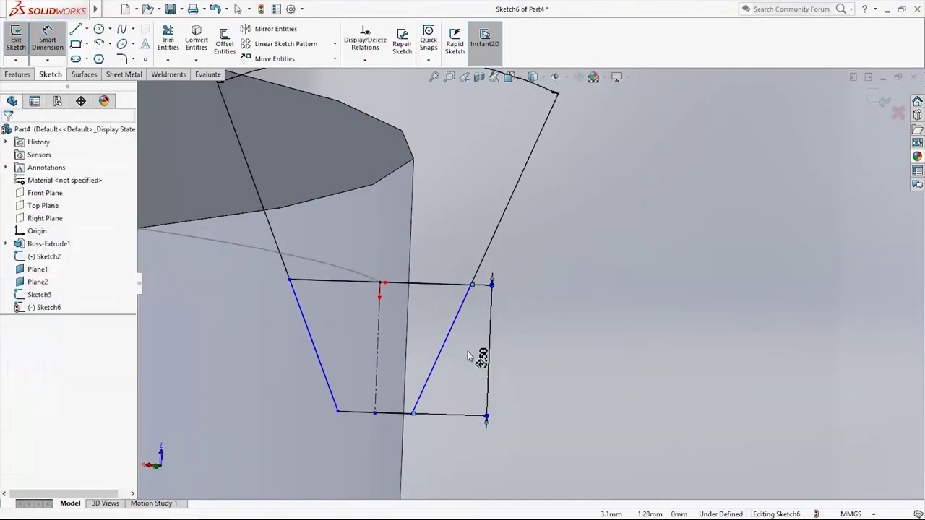
- Dimension the trapezoid's bottom line to 2.5 mm
click(47, 41)
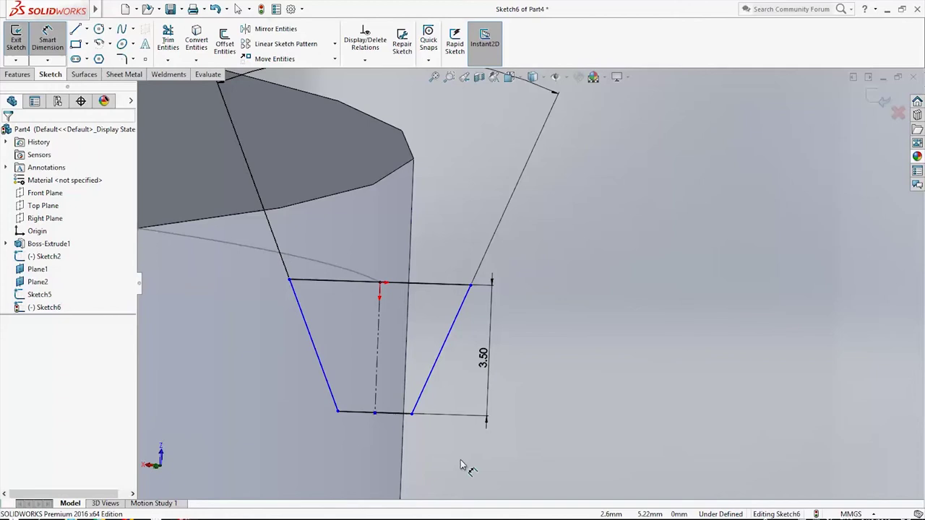
click(402, 414)
click(395, 444)
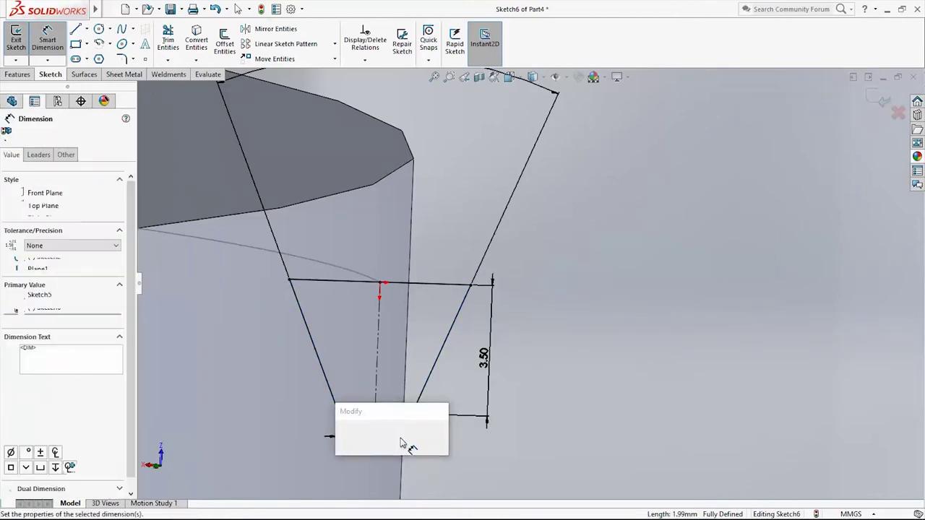
text(2.5)
key(Return)
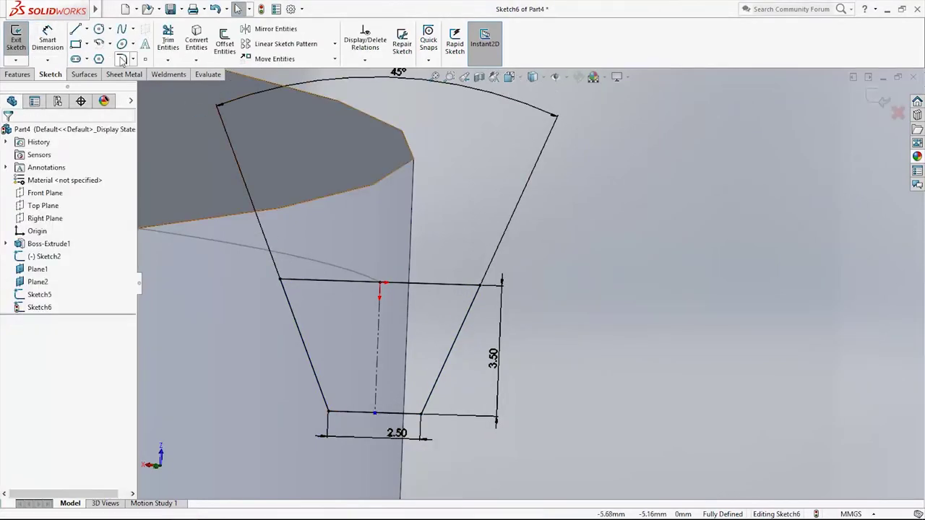
- Round both bottom corners of the trapezoid with 0.5 mm sketch fillets and exit the sketch
click(122, 59)
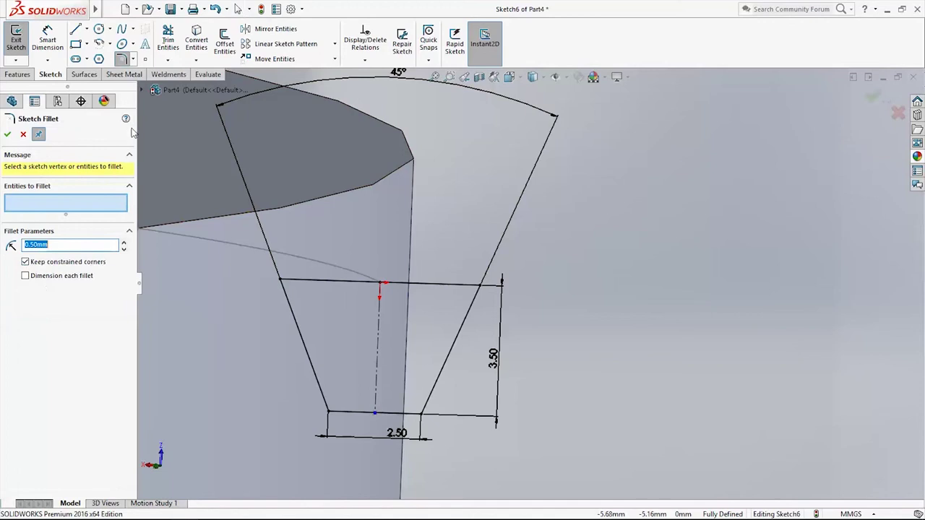
click(424, 418)
key(Return)
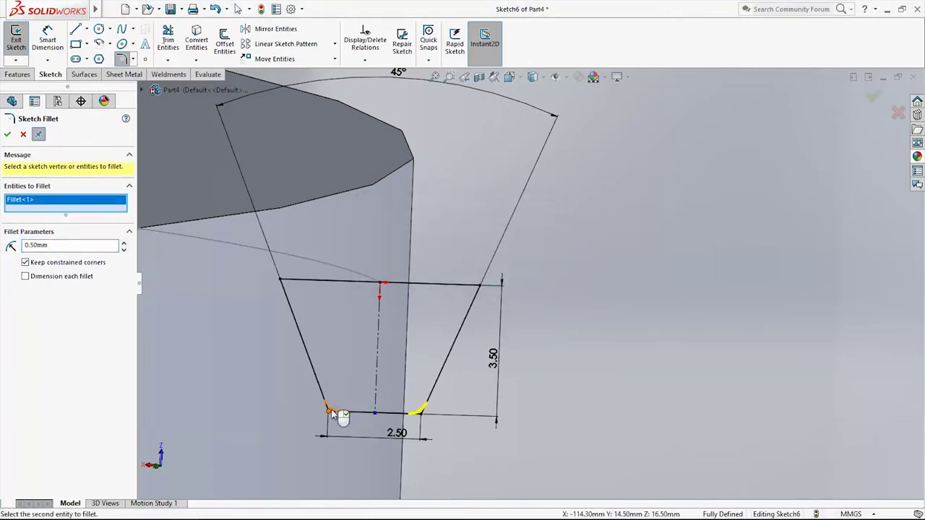
click(329, 410)
key(Return)
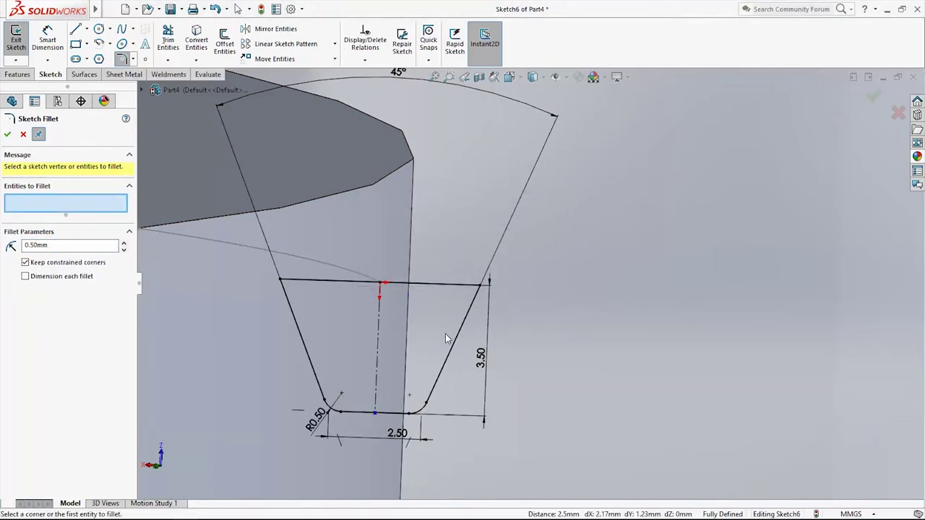
click(876, 97)
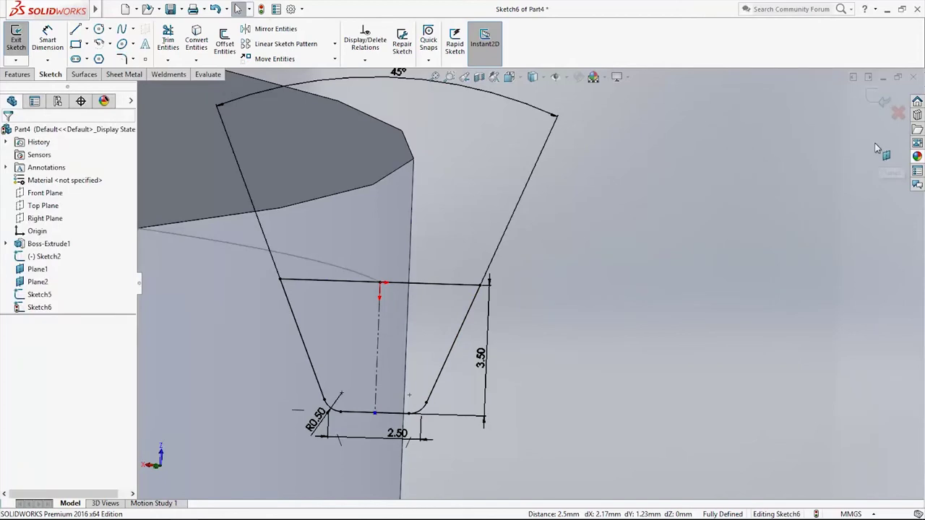
click(876, 101)
- Start a lofted cut with the trapezoidal sketches at the two arc ends, Sketch5 and Sketch6, as profiles
scroll(474, 370, up, 9)
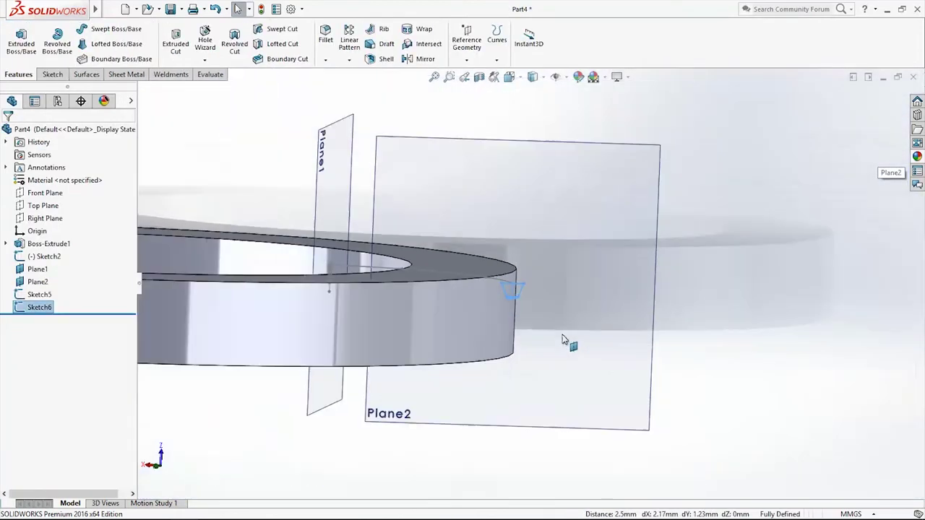
middle_drag(563, 339, 508, 369)
scroll(568, 341, up, 5)
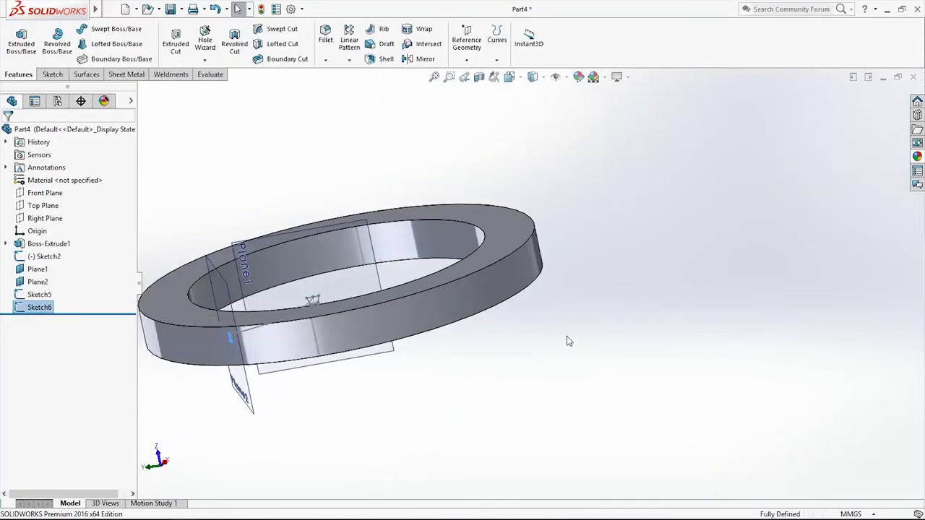
scroll(442, 337, down, 2)
scroll(377, 327, down, 4)
scroll(478, 315, up, 3)
middle_drag(478, 315, 491, 343)
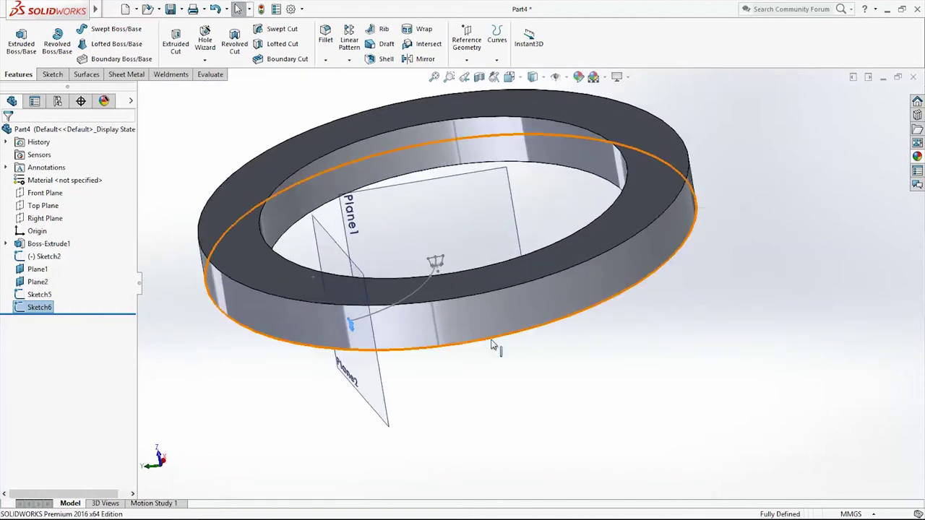
scroll(369, 320, down, 3)
middle_drag(402, 308, 588, 258)
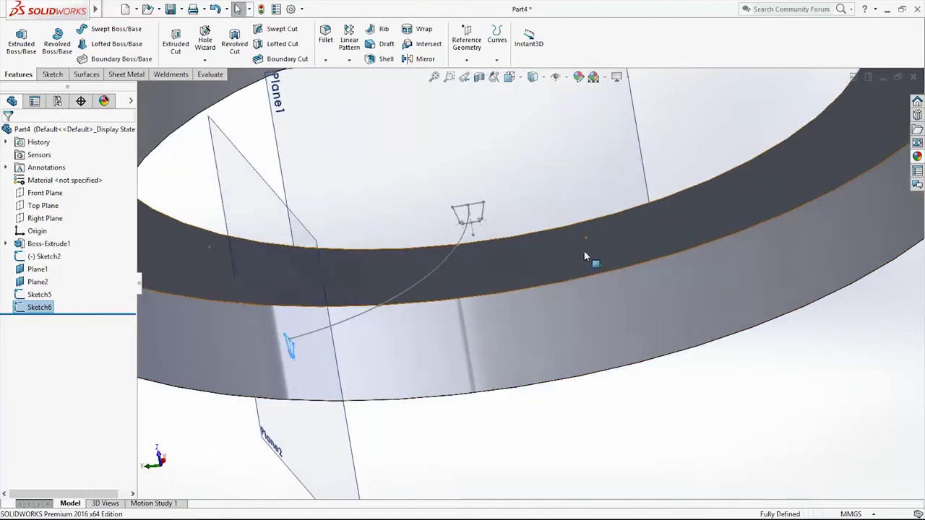
click(288, 47)
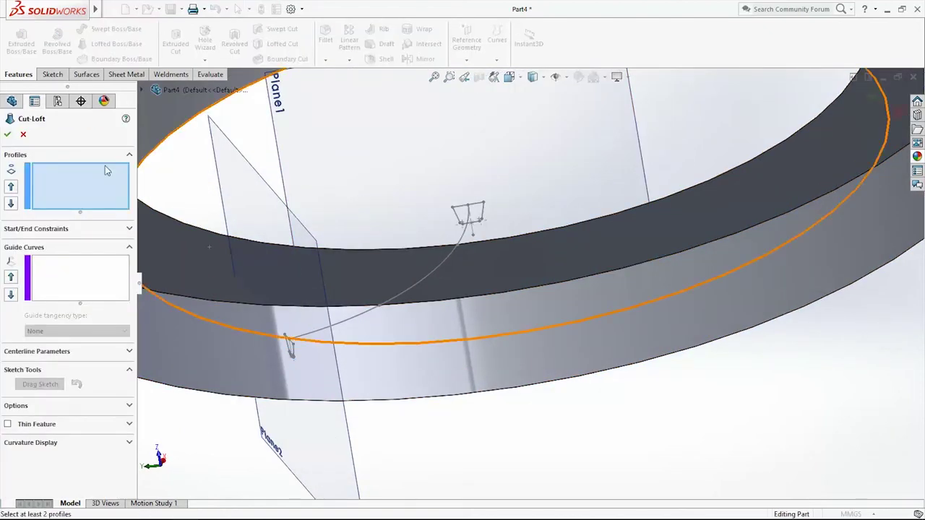
click(488, 215)
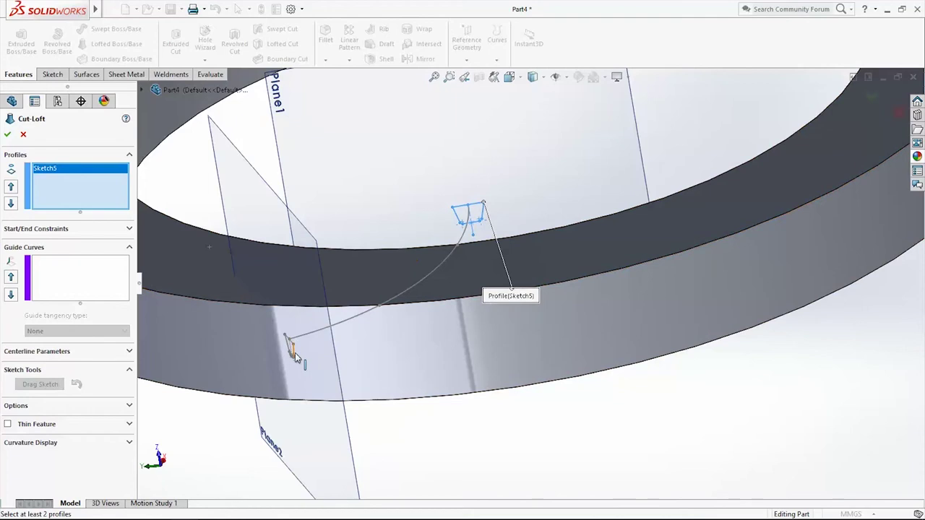
click(294, 351)
click(533, 280)
middle_drag(533, 282, 496, 334)
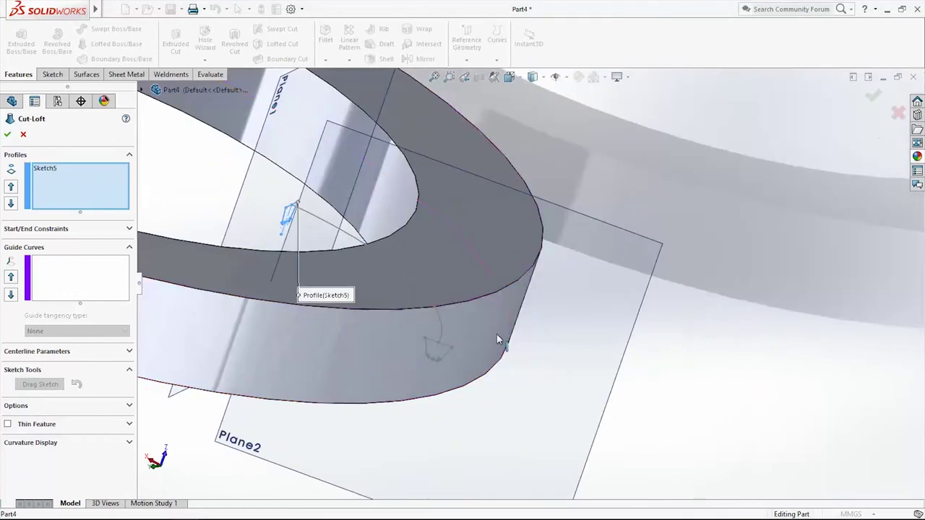
click(448, 352)
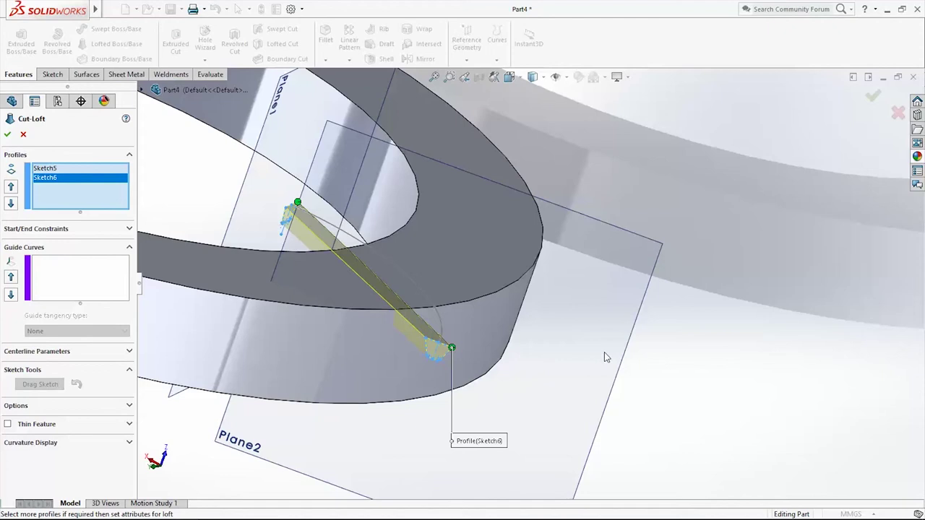
- Use the arc sketch as the loft's centerline and complete the cut through the ring
middle_drag(605, 352, 568, 336)
click(62, 353)
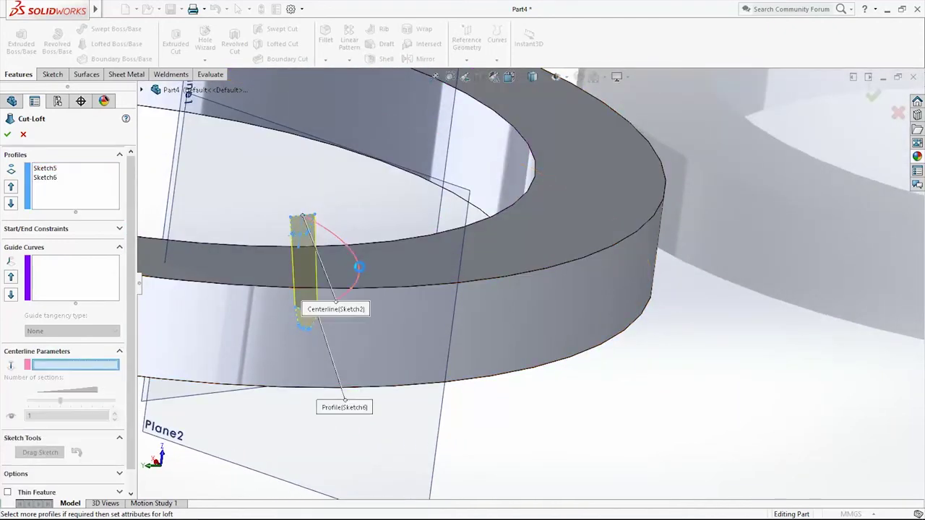
click(358, 268)
mouse_move(444, 314)
middle_down()
mouse_move(446, 289)
mouse_move(477, 306)
mouse_move(444, 310)
mouse_move(465, 322)
mouse_move(345, 301)
mouse_move(334, 341)
middle_up()
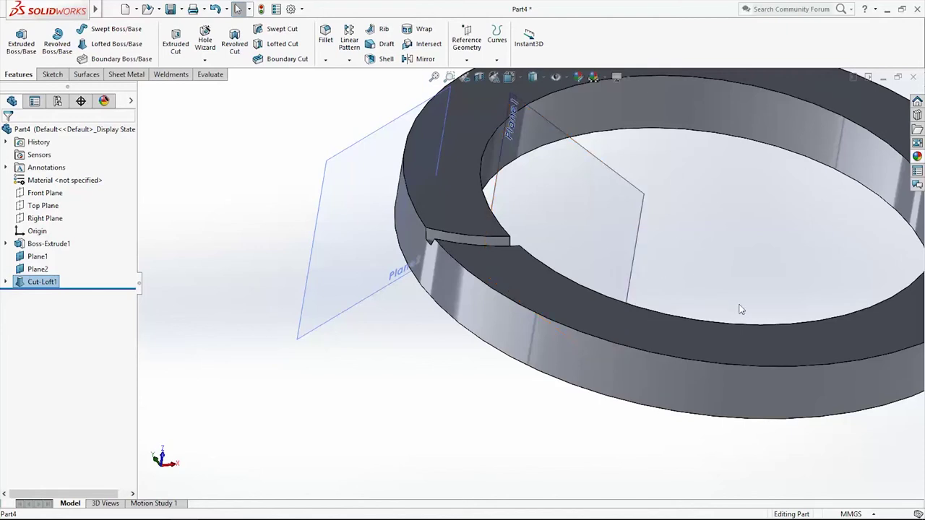
- Show the ring from the front and start a circular pattern of the lofted cut
middle_drag(741, 309, 653, 293)
key(space)
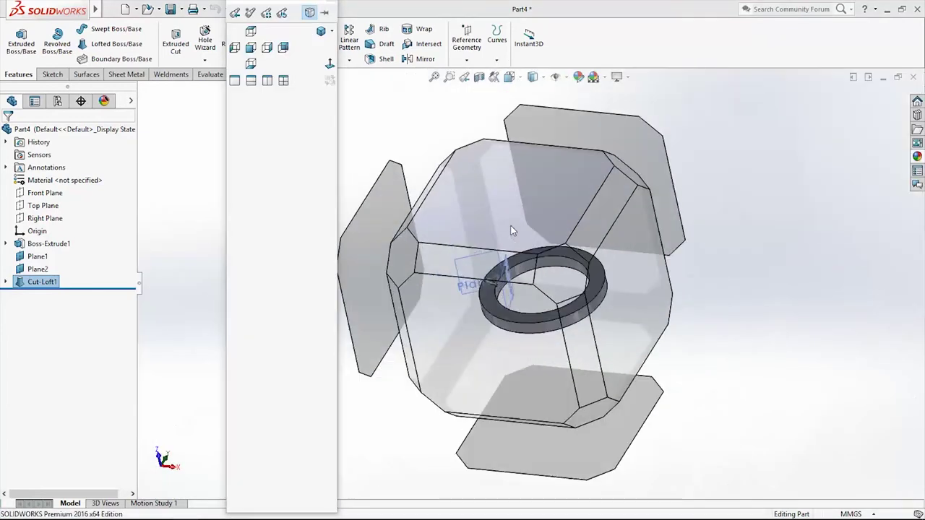
click(511, 230)
click(349, 59)
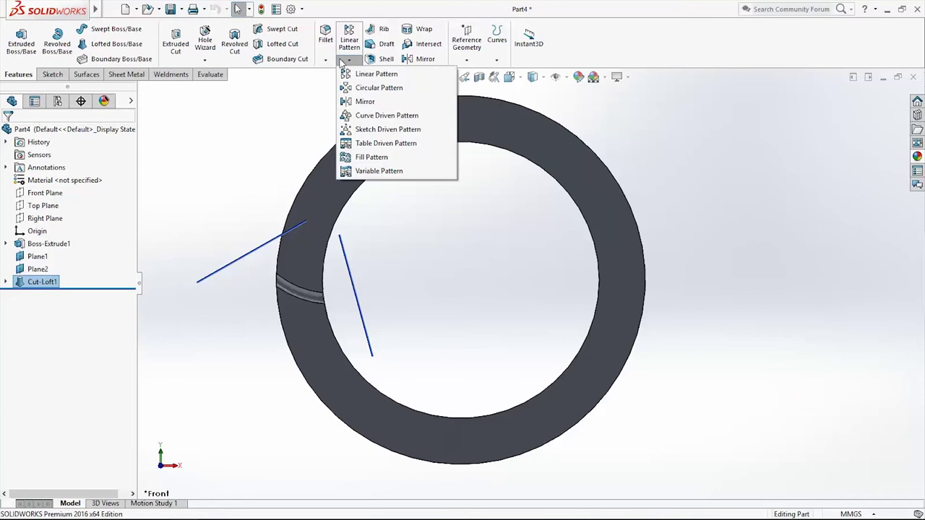
click(365, 87)
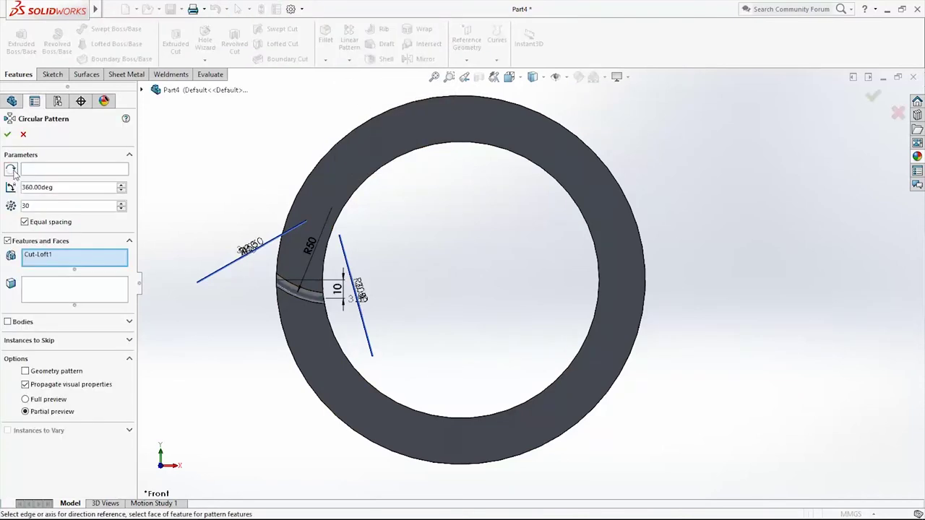
click(51, 261)
- Pattern the groove around the ring's inner cylindrical face with 30 equally spaced instances over 360 degrees
middle_drag(440, 340, 446, 296)
click(45, 169)
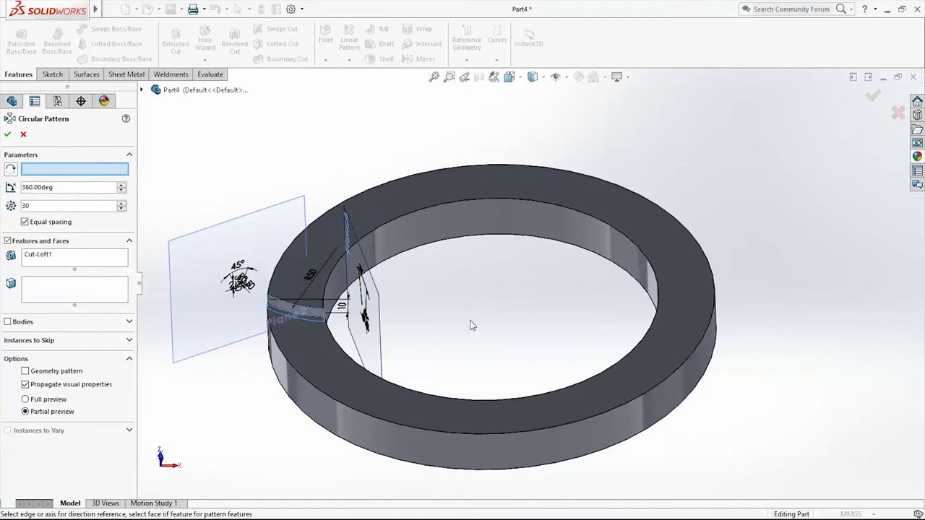
middle_drag(471, 326, 478, 235)
click(477, 235)
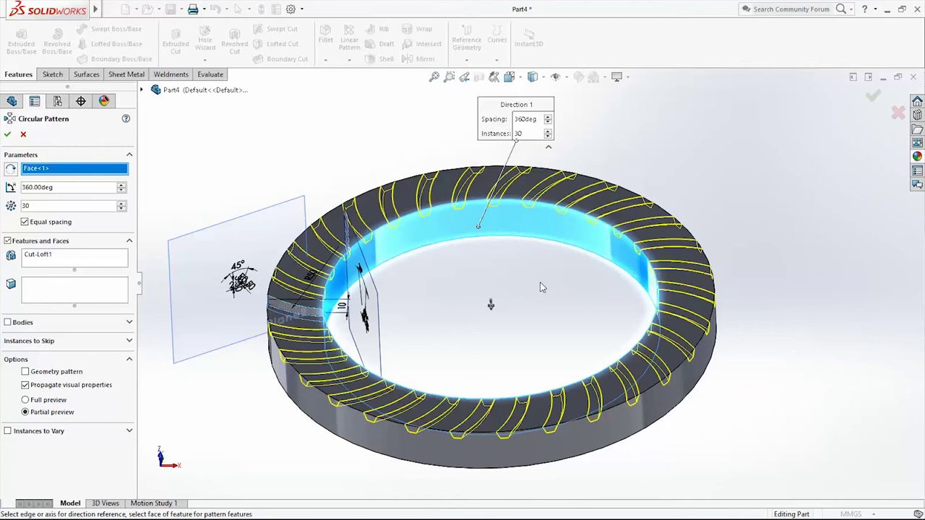
middle_drag(543, 287, 551, 337)
scroll(547, 313, up, 4)
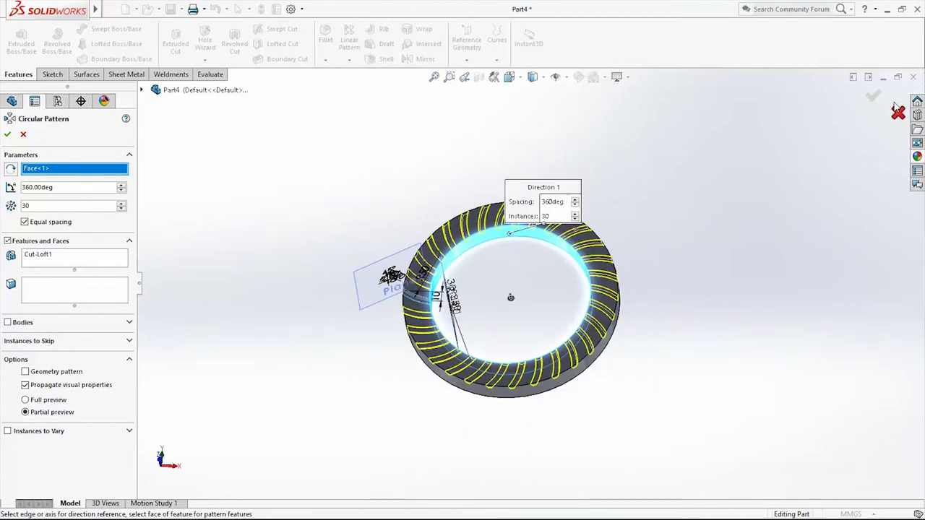
click(879, 100)
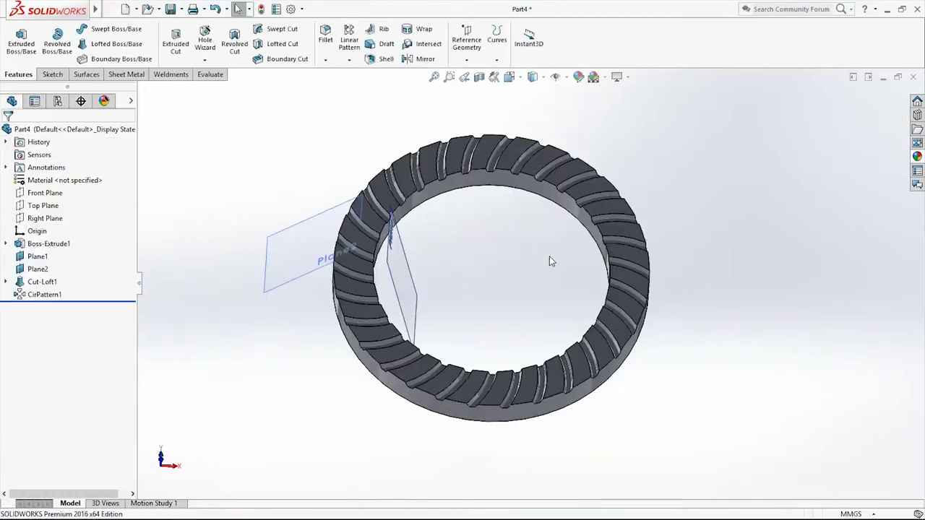
- Hide the reference planes Plane1 and Plane2
middle_drag(519, 308, 549, 274)
right_click(32, 258)
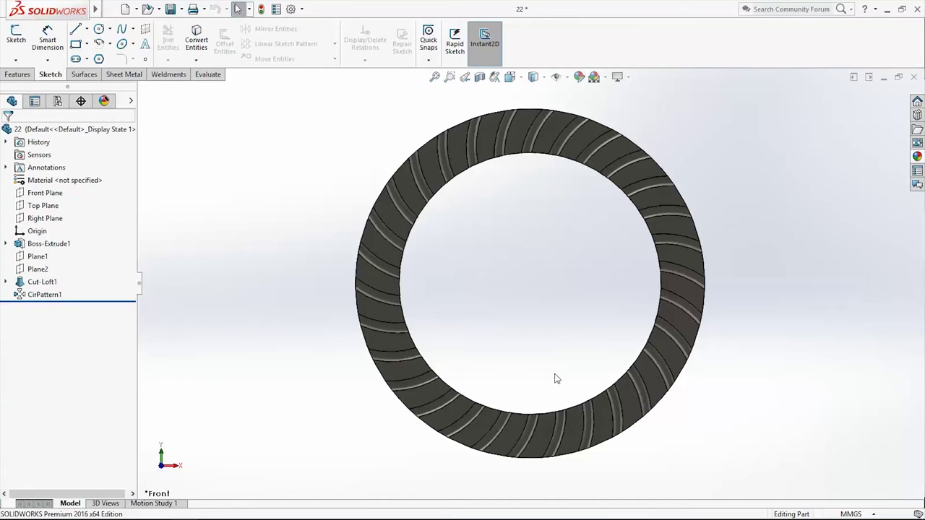
- Start a sketch on the Front Plane and draw a 150 mm circle from the origin to the ring's inner edge
mouse_move(556, 379)
middle_down()
mouse_move(587, 374)
mouse_move(562, 374)
middle_up()
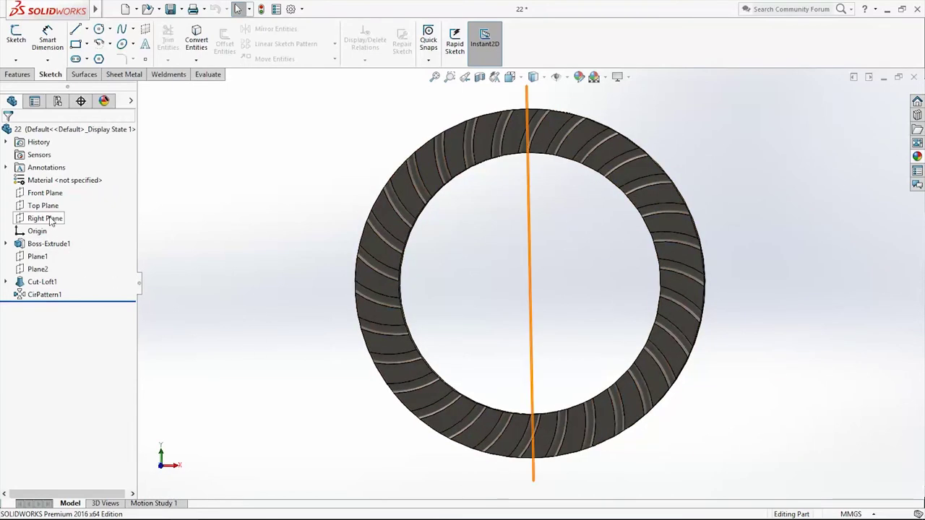
right_click(45, 193)
click(80, 176)
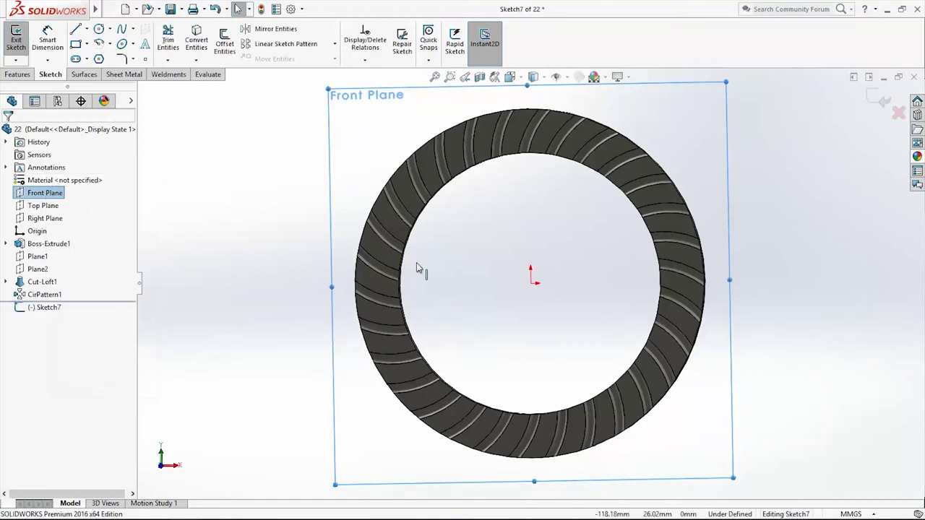
click(99, 29)
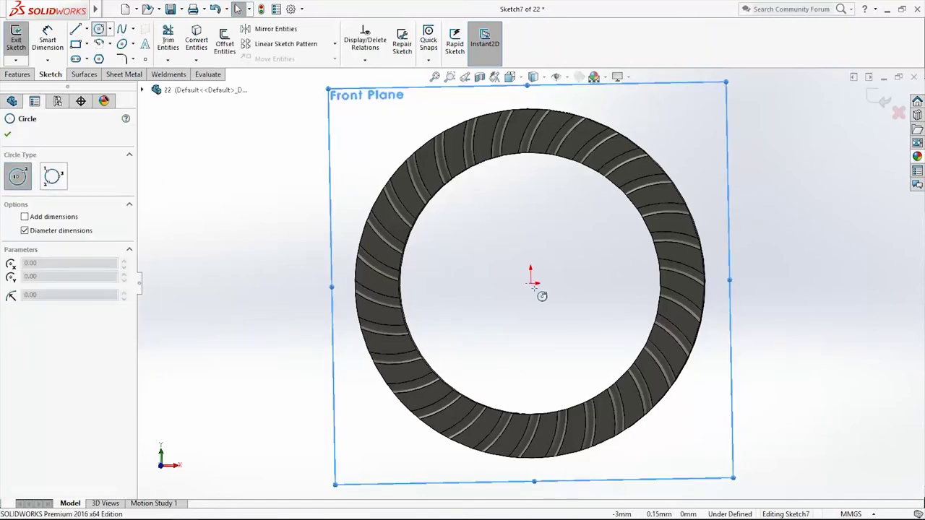
click(533, 282)
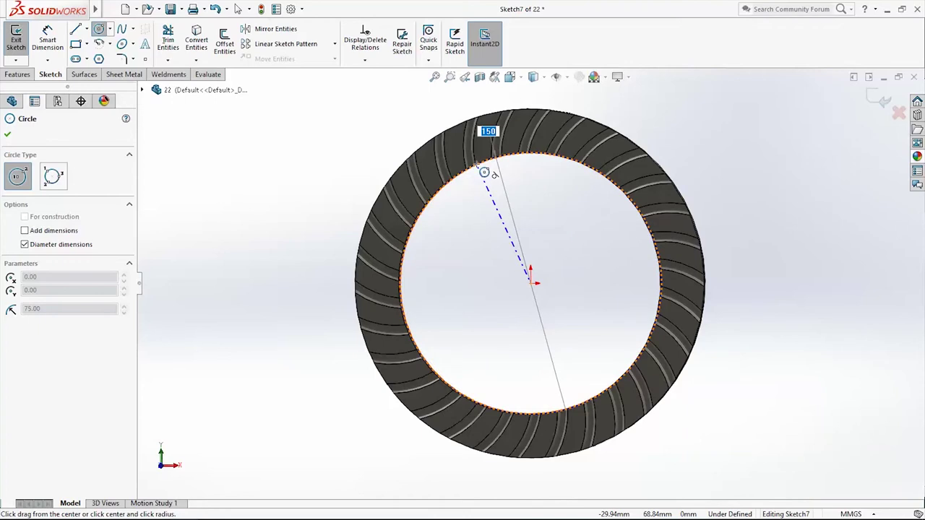
click(477, 165)
- Draw a second circle centred on the origin inside the first one and dimension its diameter to 120 mm
mouse_move(522, 256)
middle_down()
mouse_move(541, 238)
mouse_move(543, 290)
middle_up()
click(531, 286)
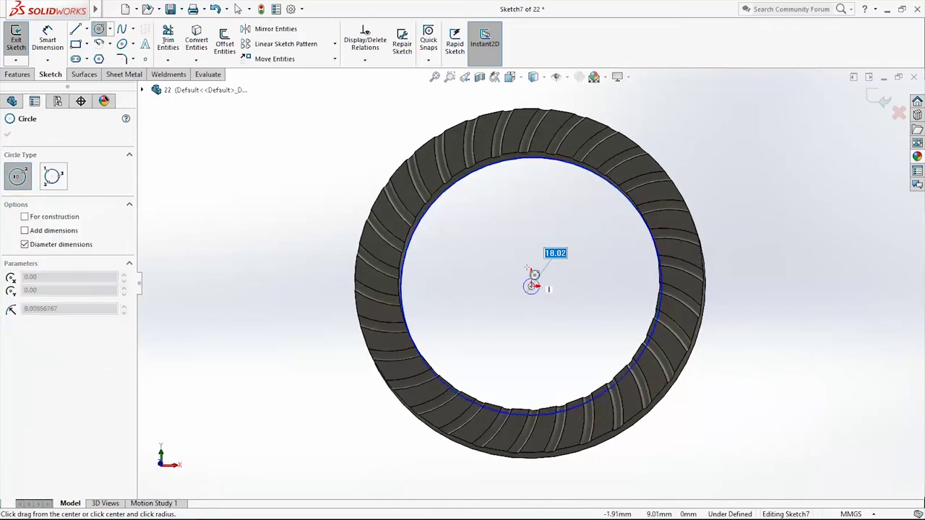
click(500, 193)
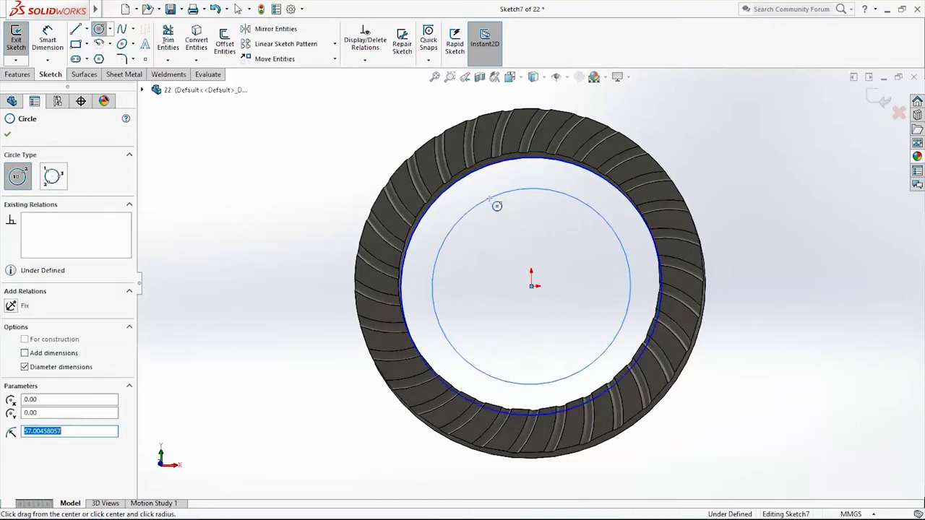
click(49, 32)
click(482, 211)
click(488, 242)
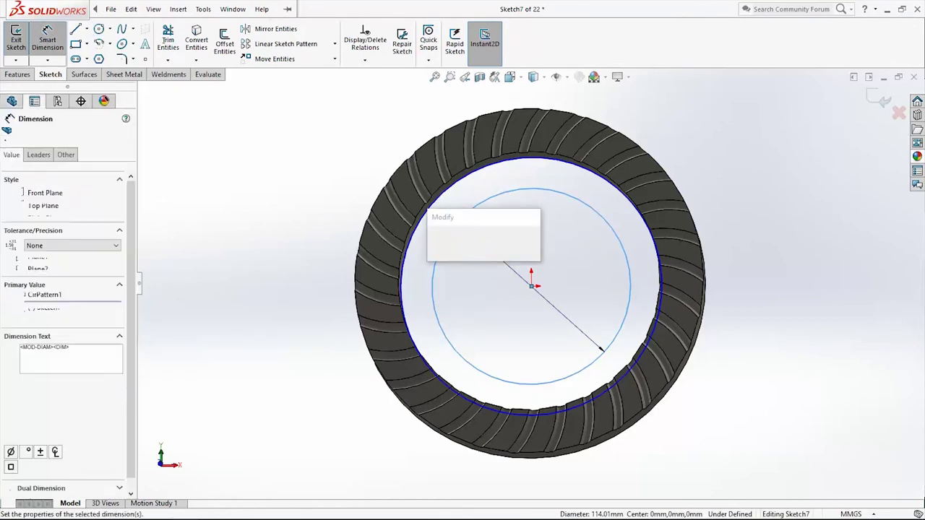
text(120)
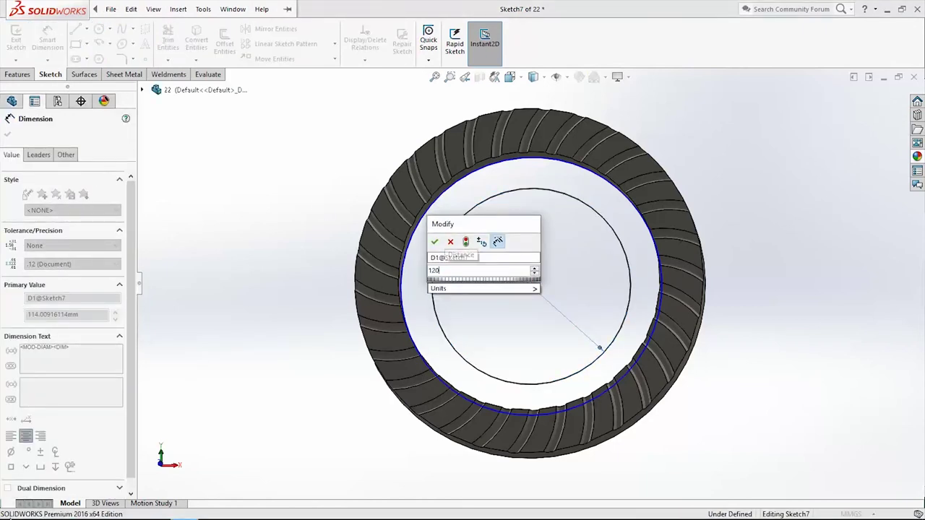
key(Return)
key(Escape)
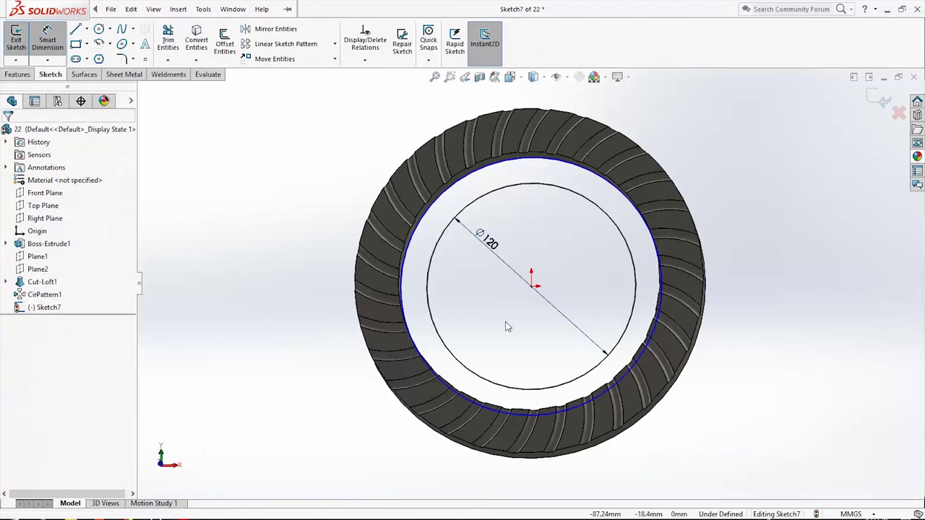
- Dimension the sketch circle on the ring's inner edge with a 150 mm diameter
key(space)
click(527, 254)
click(545, 191)
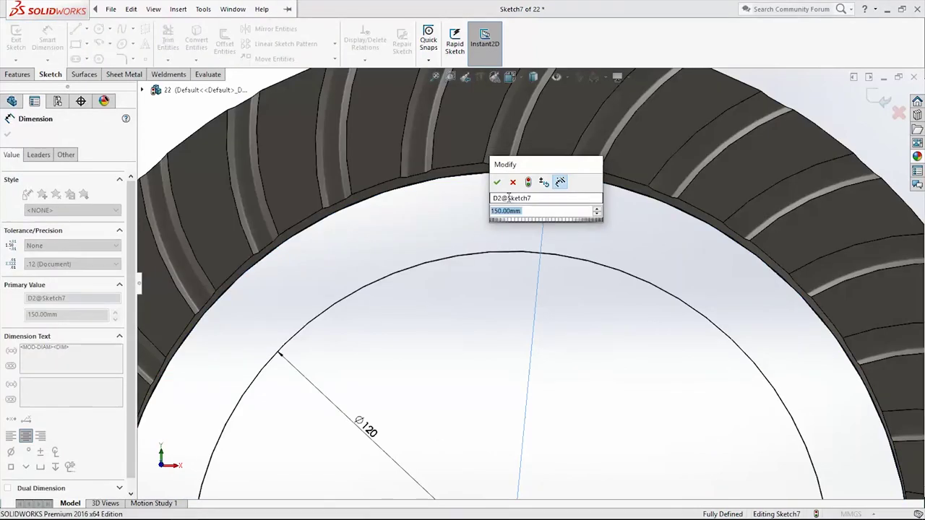
click(498, 183)
drag(547, 190, 589, 305)
key(space)
click(535, 291)
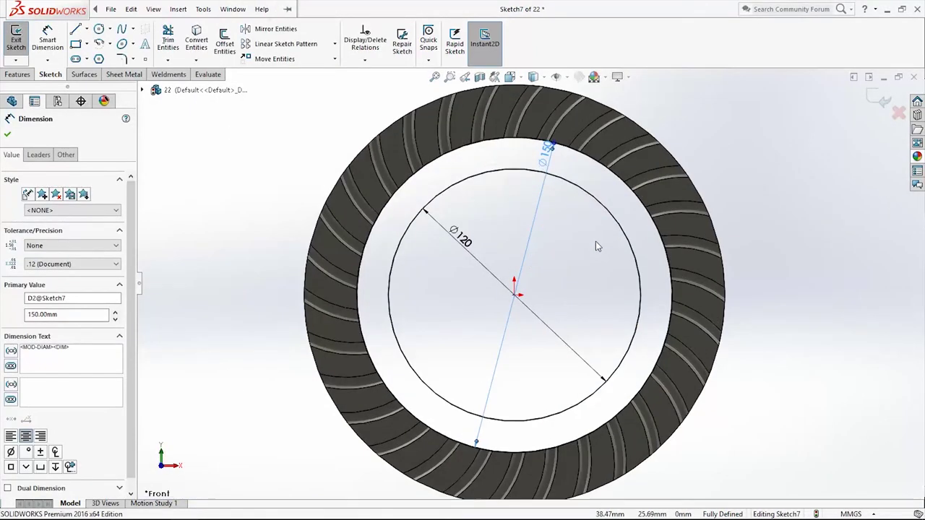
- Draw a vertical construction centerline from the origin upward past the ring's outer edge
click(130, 8)
click(87, 29)
click(93, 56)
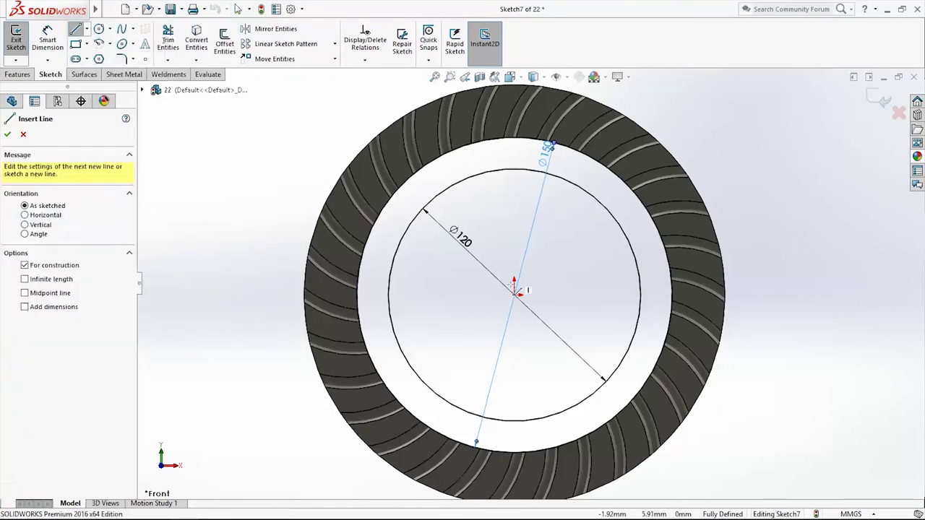
click(514, 294)
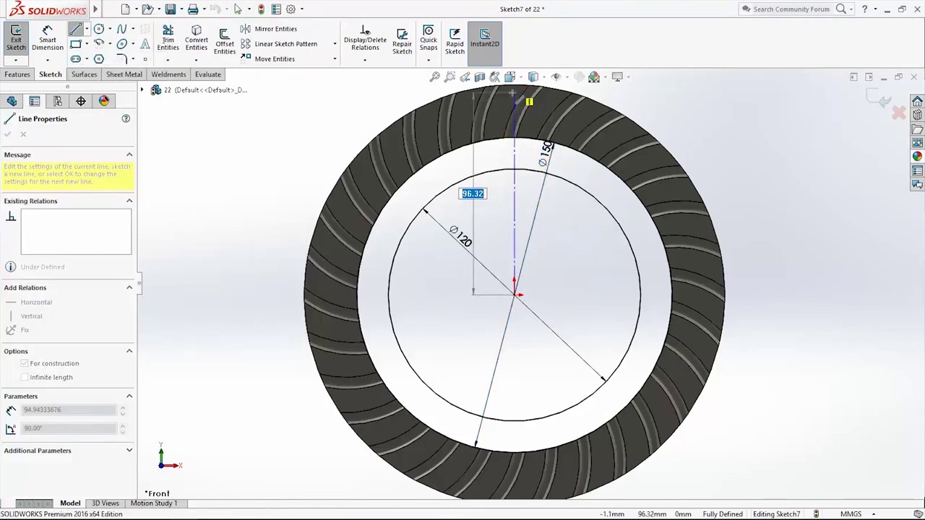
scroll(529, 130, down, 2)
click(533, 127)
key(Escape)
scroll(532, 180, up, 5)
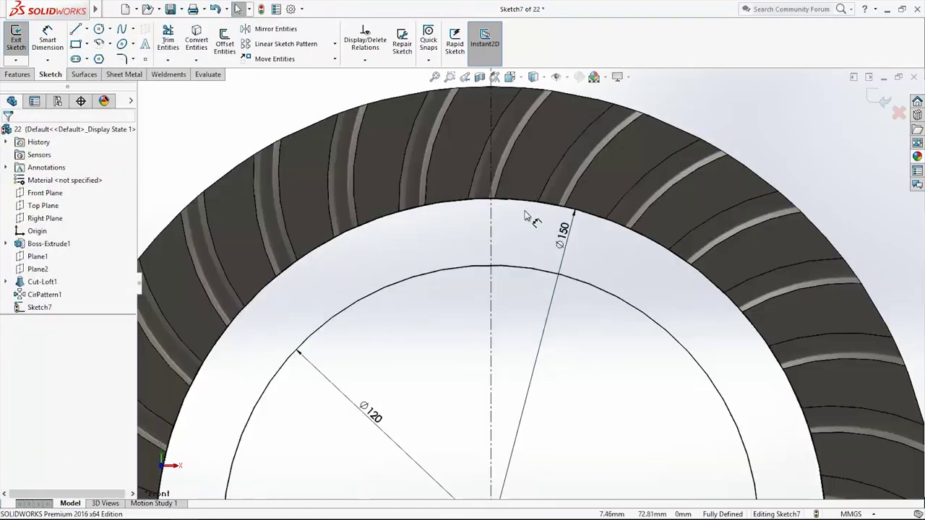
- Draw a vertical line about 19 mm long, about 8.5 mm left of the centerline, crossing both sketch circles at the ring's top
click(75, 29)
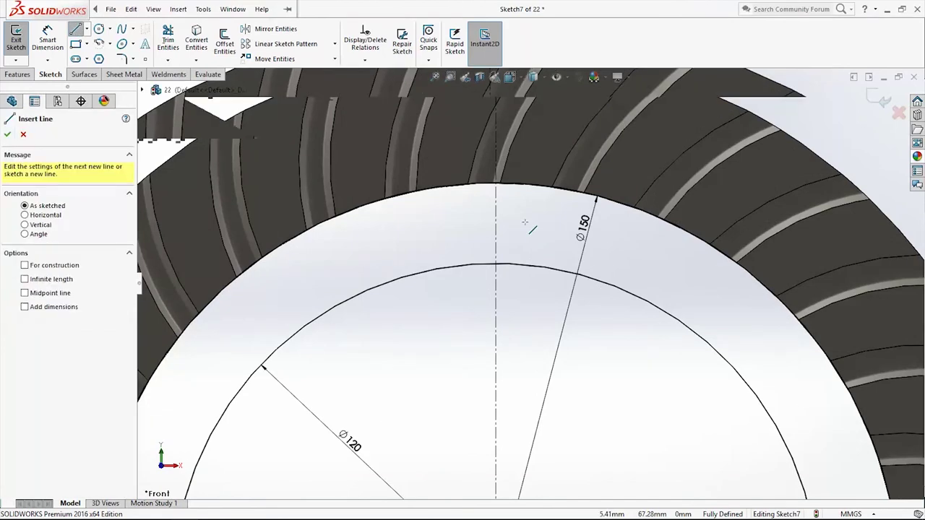
scroll(383, 289, up, 3)
click(396, 331)
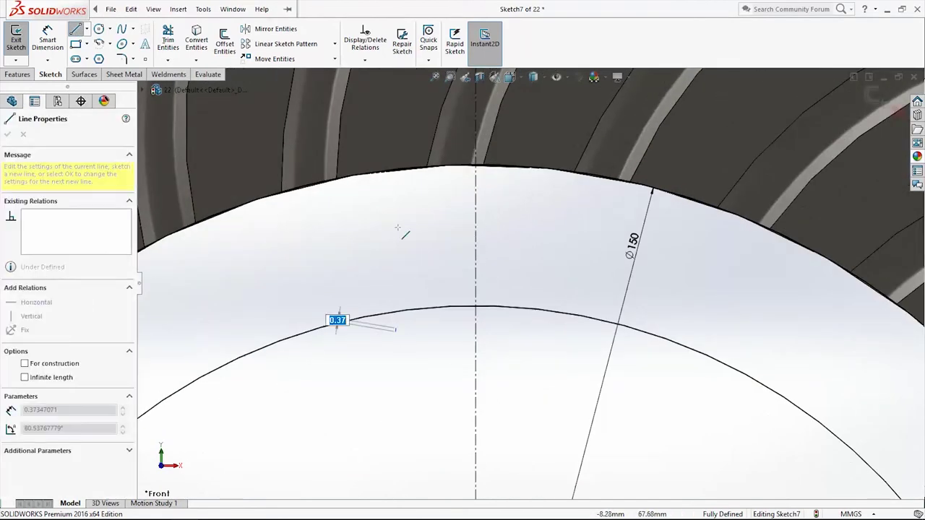
click(395, 153)
key(Escape)
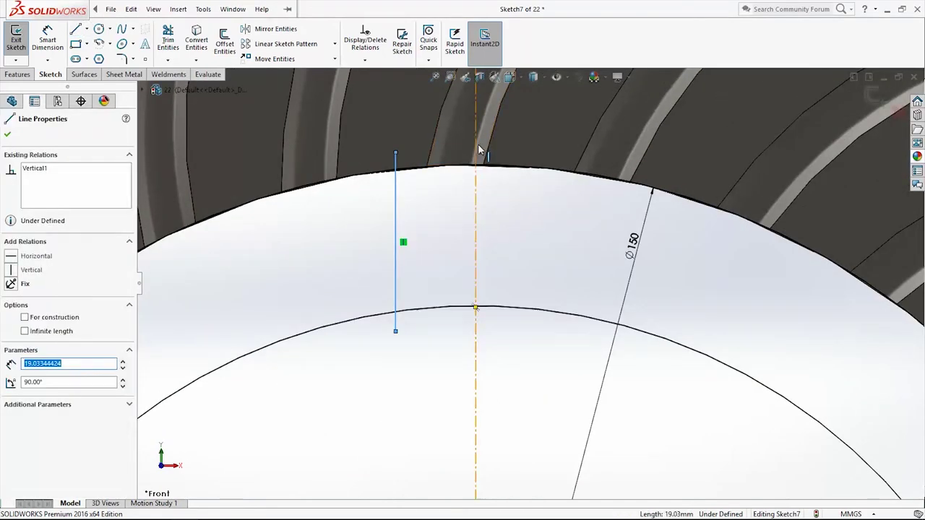
ctrl+click(476, 145)
key(Escape)
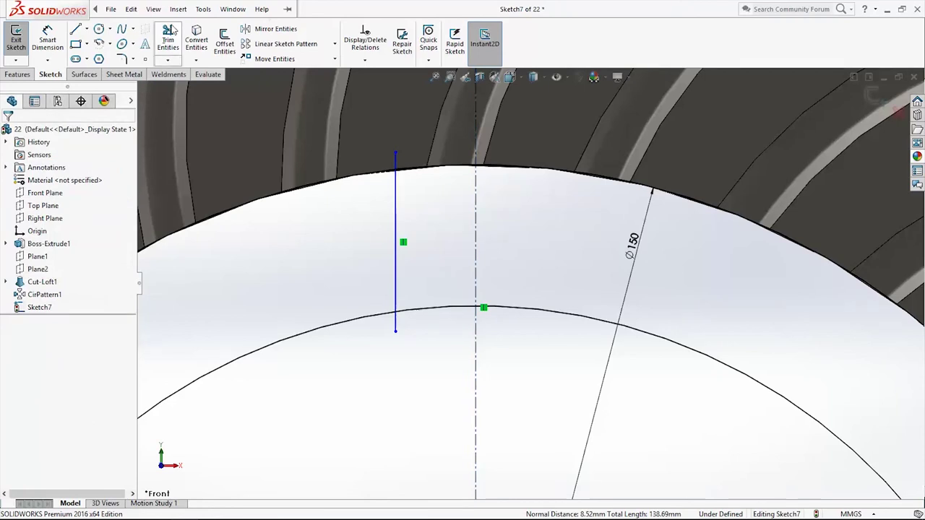
- Power-trim the vertical line's ends that extend beyond the 150 mm and 120 mm circles
click(170, 32)
drag(401, 158, 384, 160)
drag(423, 327, 374, 324)
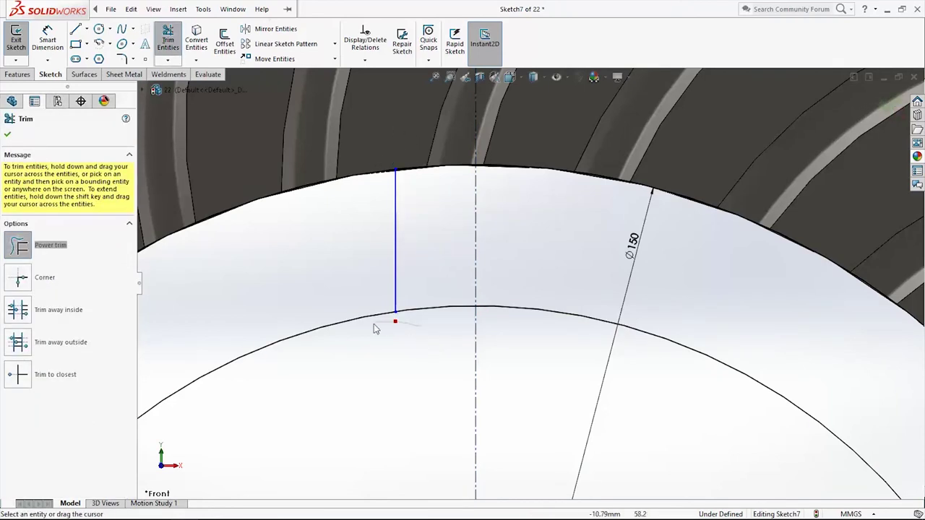
key(Escape)
- Dimension the distance between the vertical line and the centerline to 8 mm
click(110, 10)
click(47, 38)
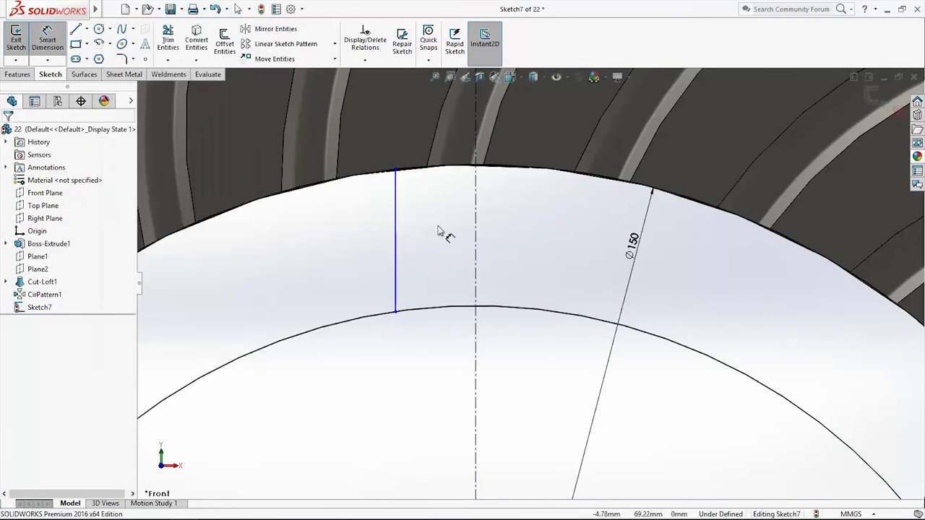
click(473, 246)
click(396, 235)
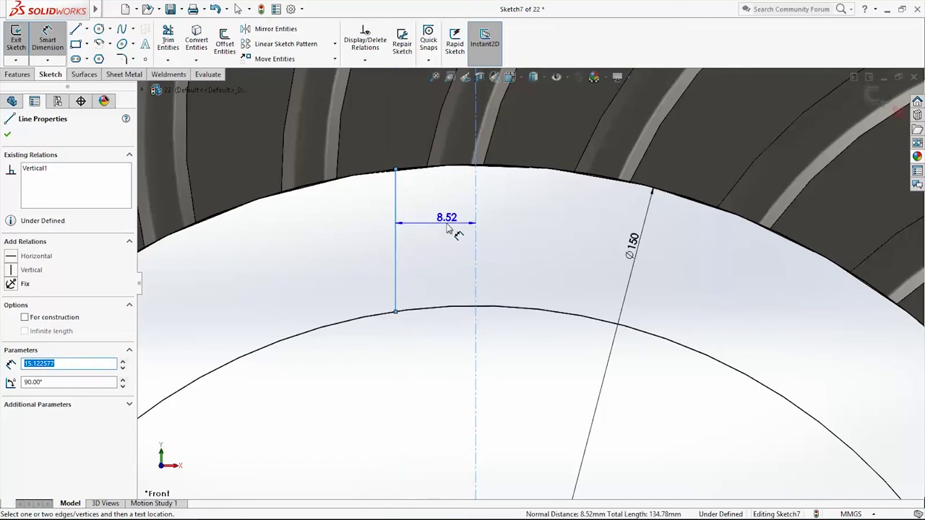
click(443, 217)
text(8)
key(Return)
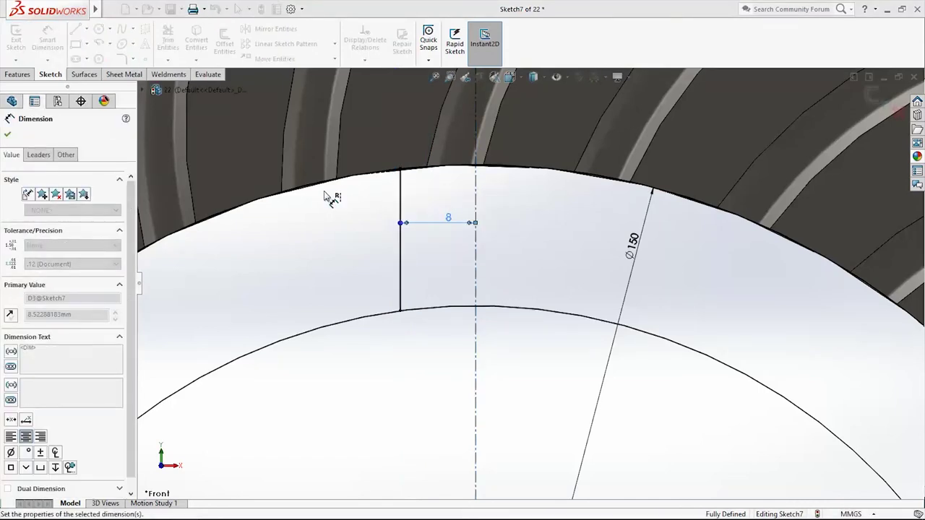
key(Escape)
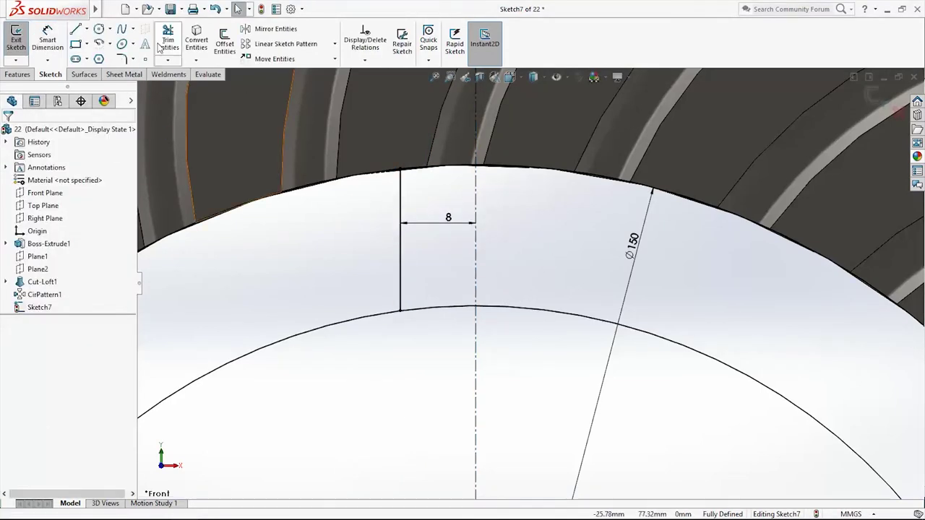
- Mirror the vertical line about the construction centerline, keeping the original
click(249, 31)
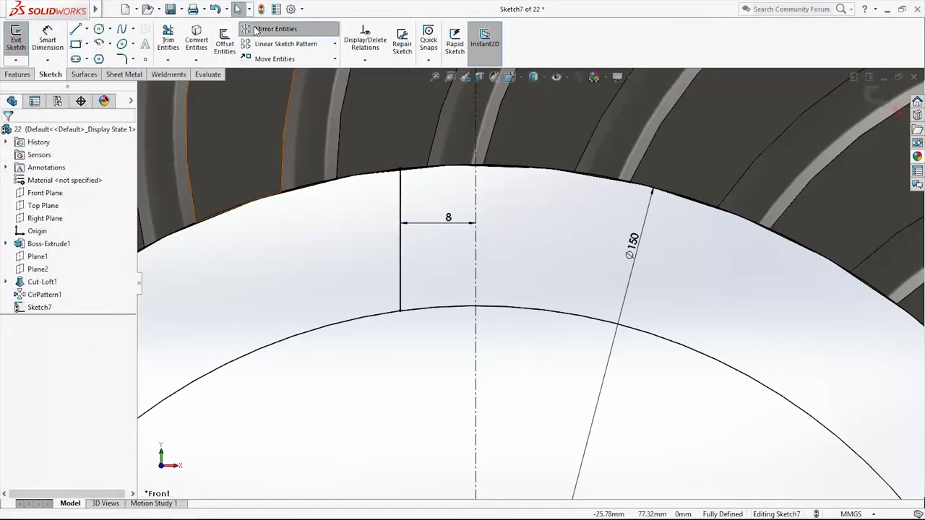
click(476, 193)
click(401, 193)
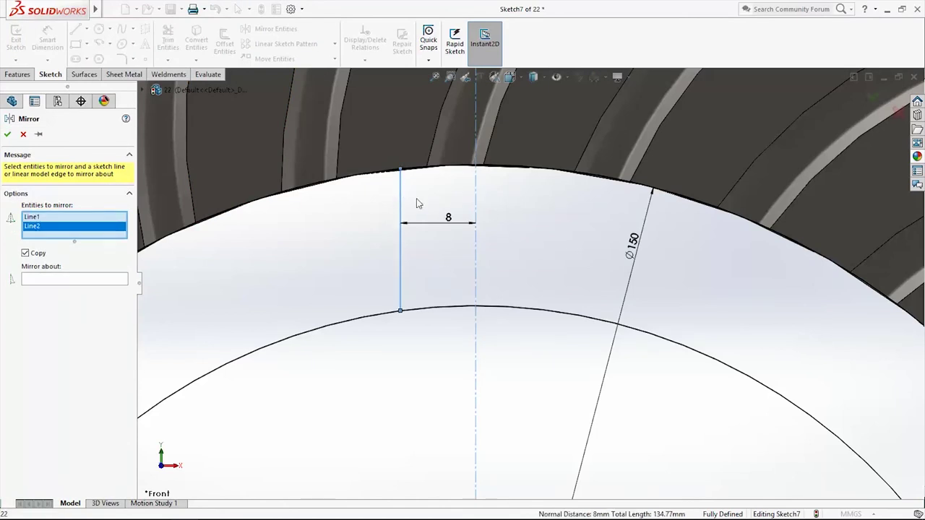
click(476, 200)
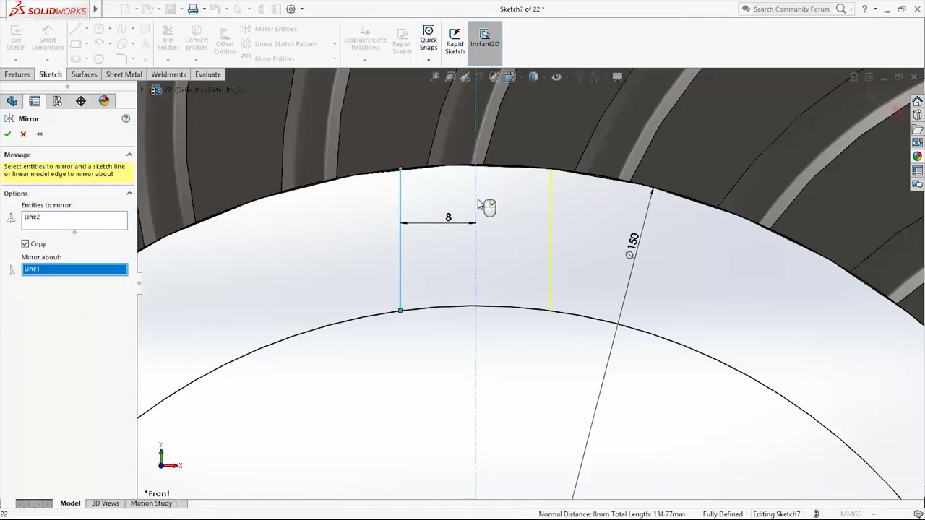
click(873, 96)
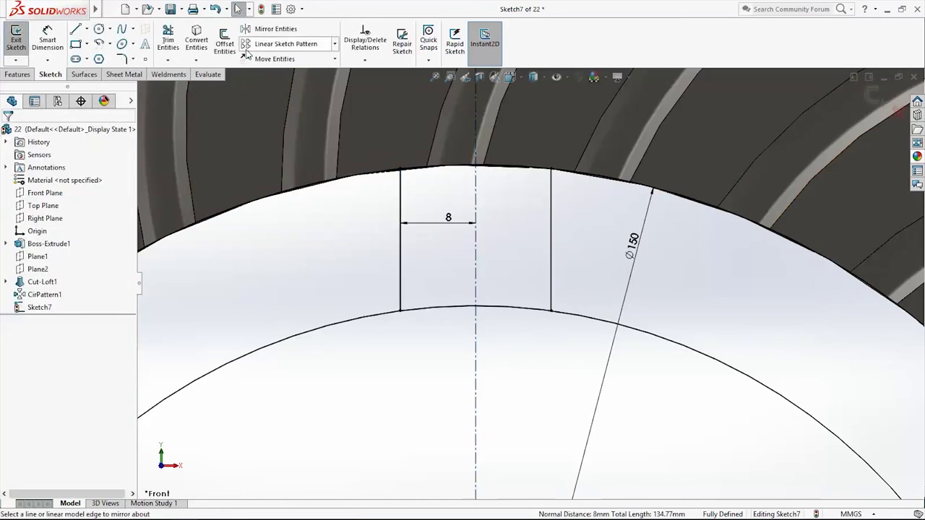
- Trim away the 120 mm circle's arc between the two vertical lines
click(168, 44)
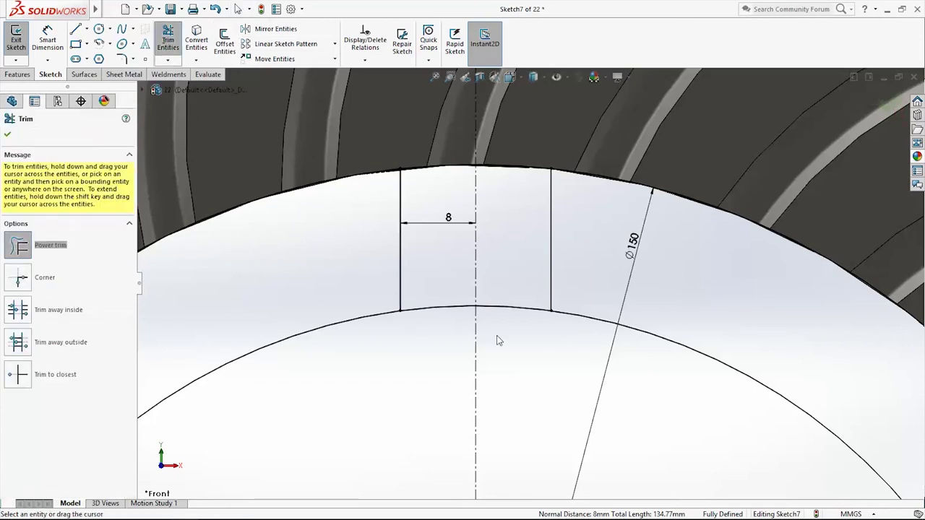
scroll(443, 301, up, 10)
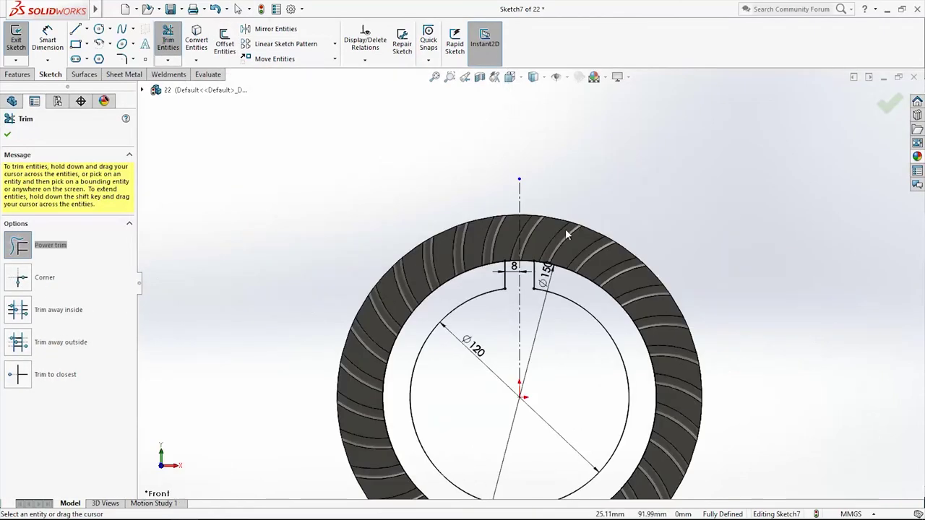
scroll(594, 395, down, 3)
- Extrude the notched ring region between the 120 mm and 150 mm circles by 20 mm, merged with the grooved ring
click(18, 75)
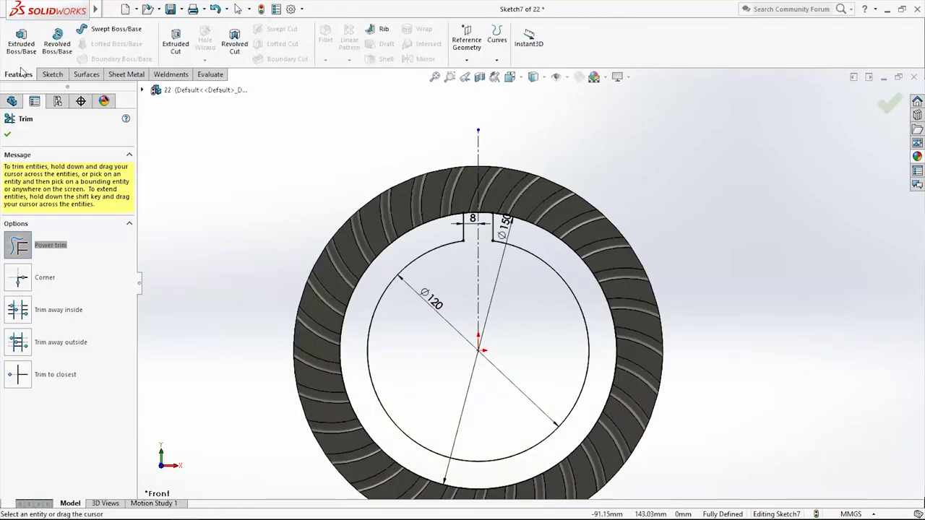
click(21, 44)
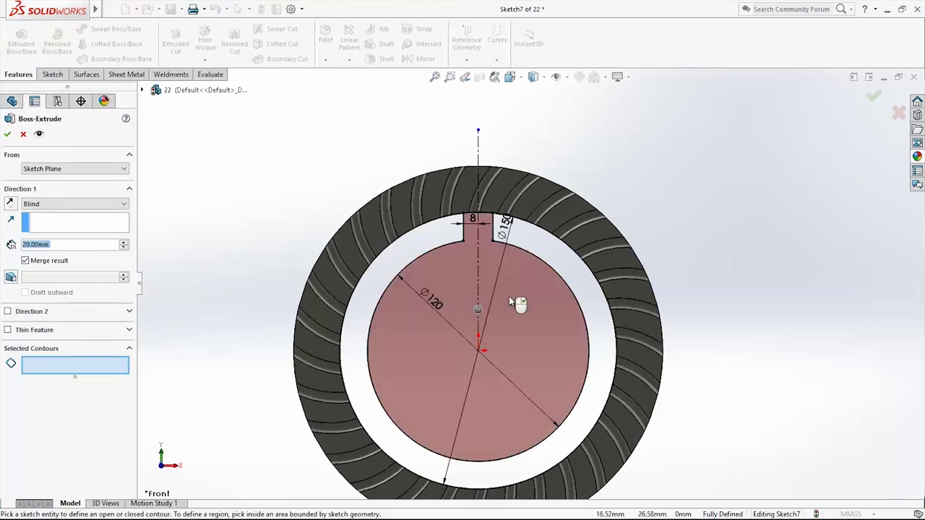
scroll(541, 243, down, 1)
ctrl+middle_drag(541, 243, 581, 174)
click(581, 174)
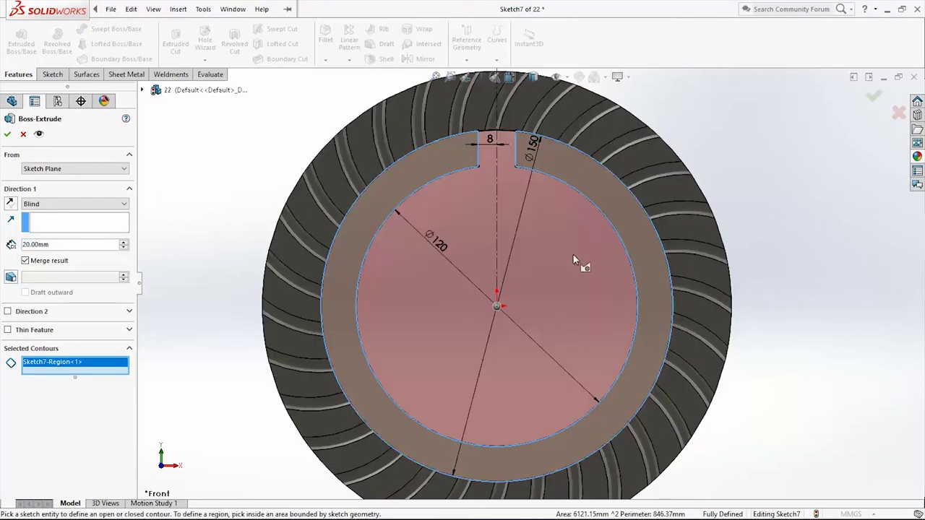
middle_drag(573, 254, 551, 295)
scroll(542, 294, up, 3)
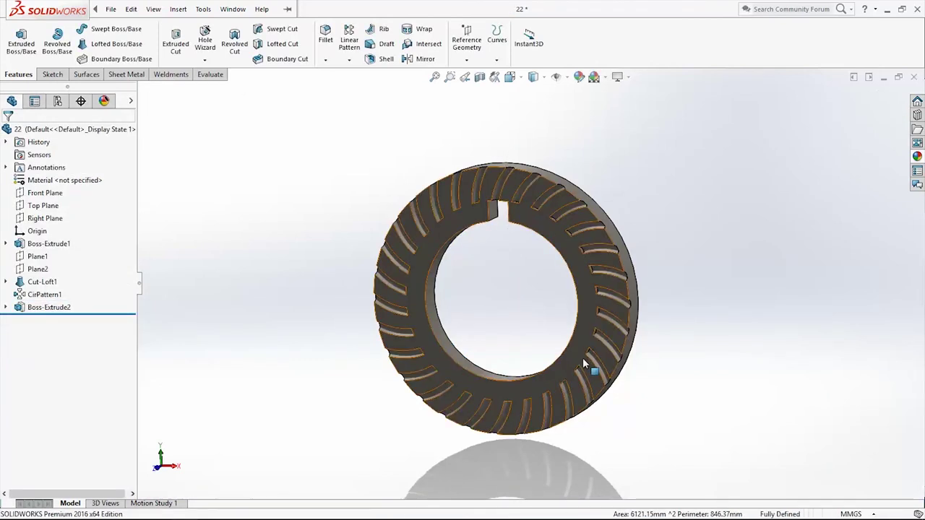
- Edit the notched inner ring's extrusion and set its blind depth to 15 mm
middle_drag(584, 359, 580, 308)
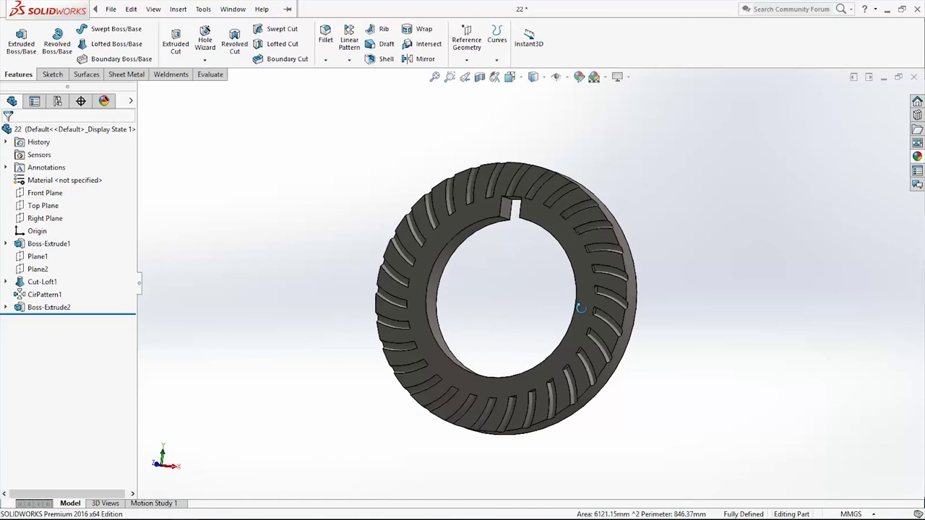
right_click(33, 312)
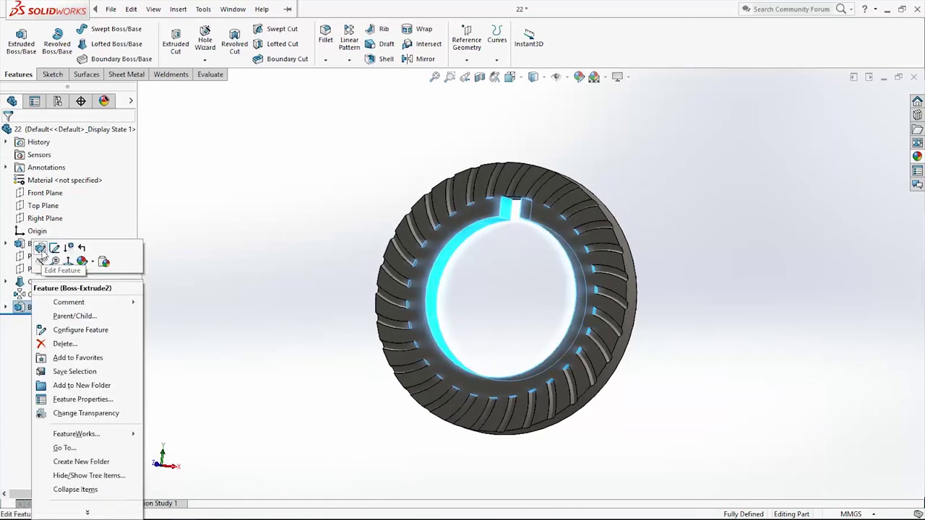
click(42, 249)
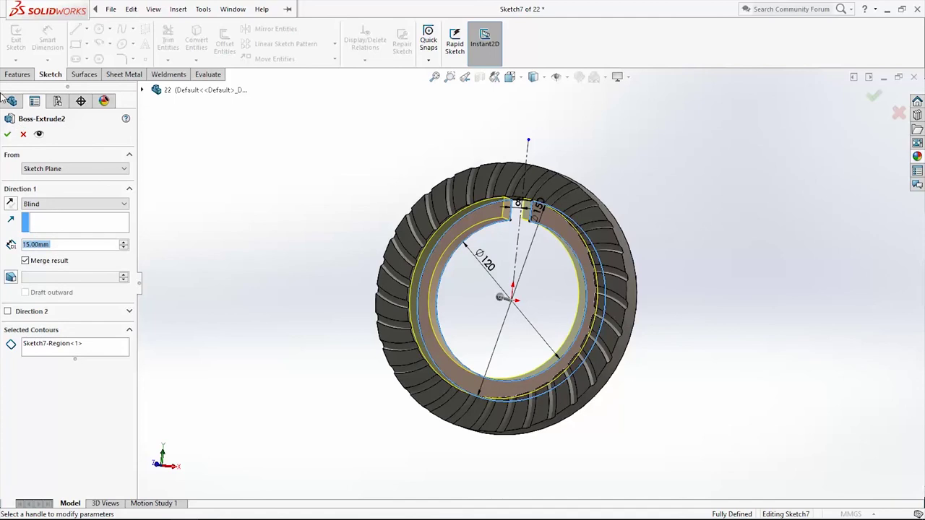
middle_drag(600, 299, 526, 337)
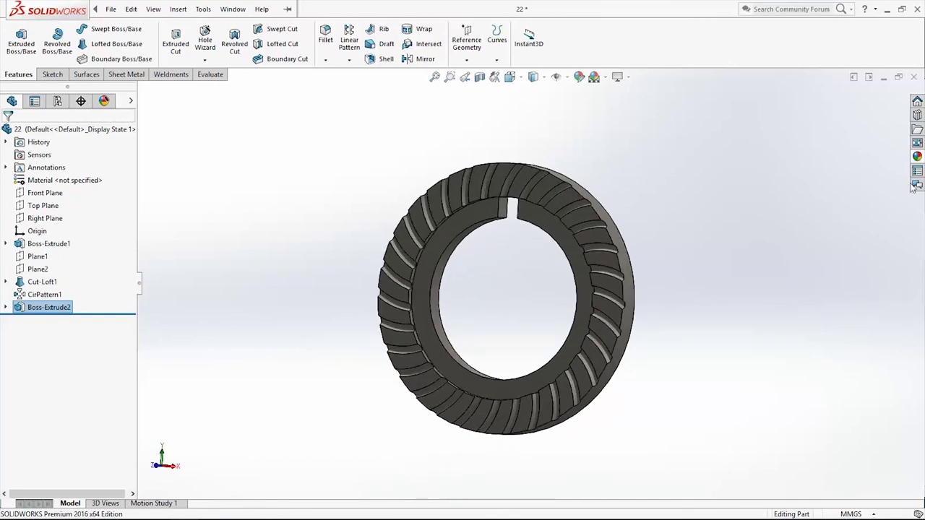
- Apply the cast stainless steel appearance from the steel metals to the whole ring
click(918, 158)
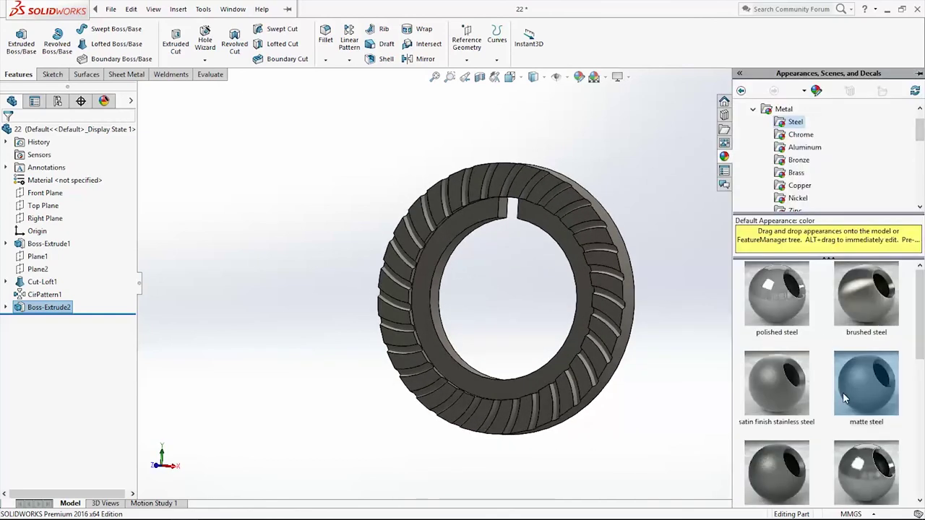
scroll(818, 356, down, 3)
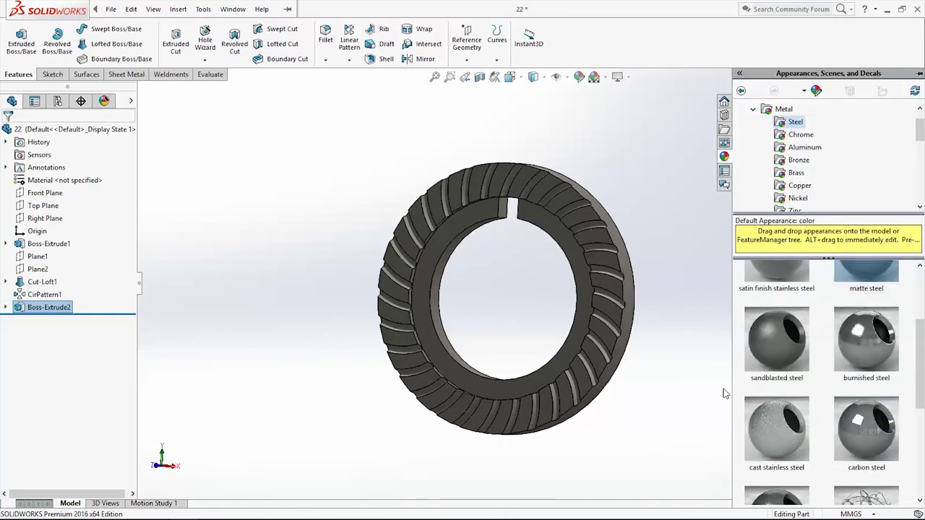
click(688, 390)
middle_drag(722, 397, 750, 392)
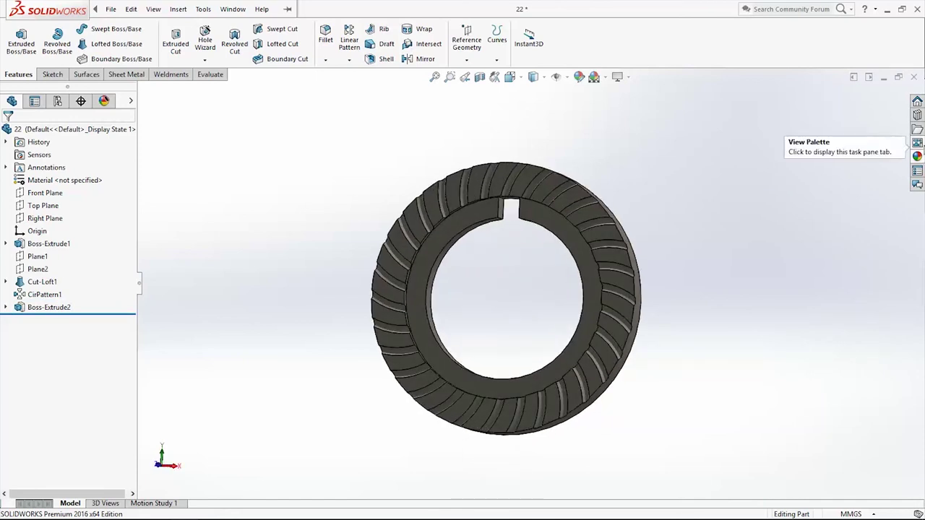
click(917, 157)
mouse_move(792, 425)
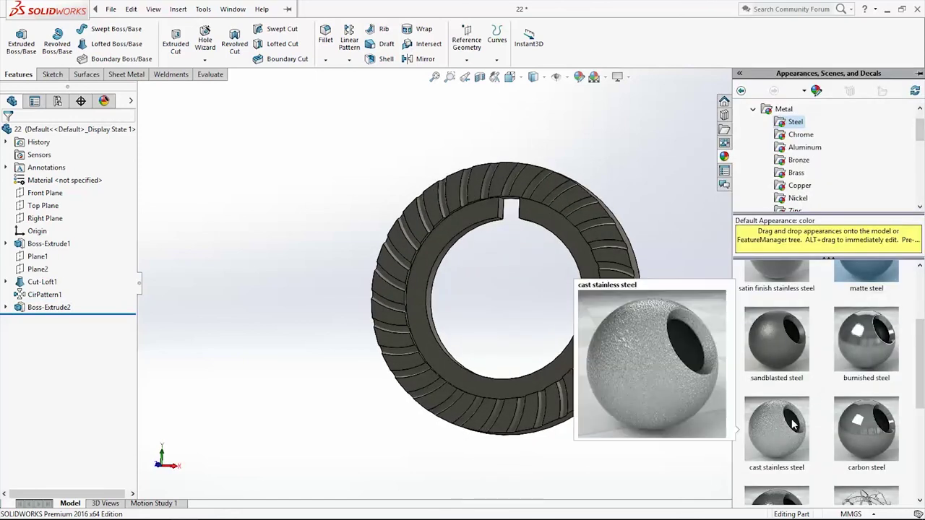
click(787, 365)
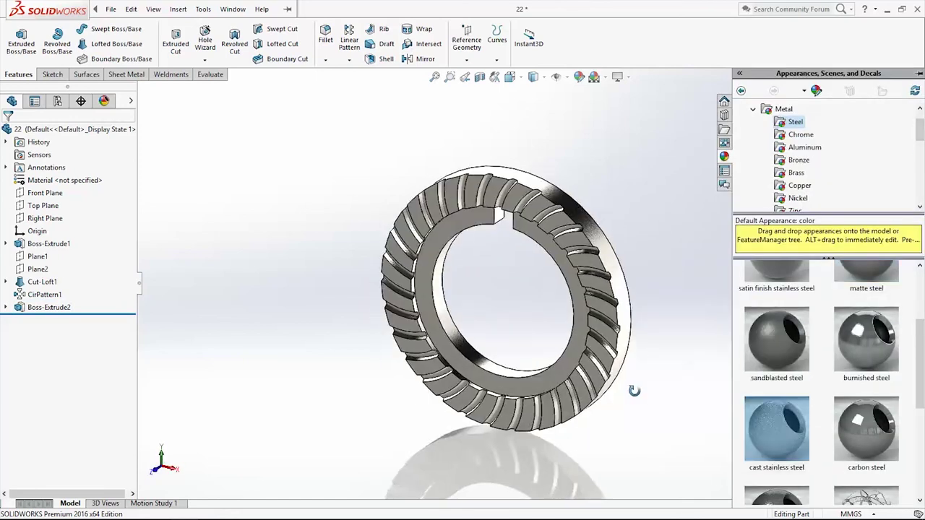
middle_drag(634, 393, 636, 390)
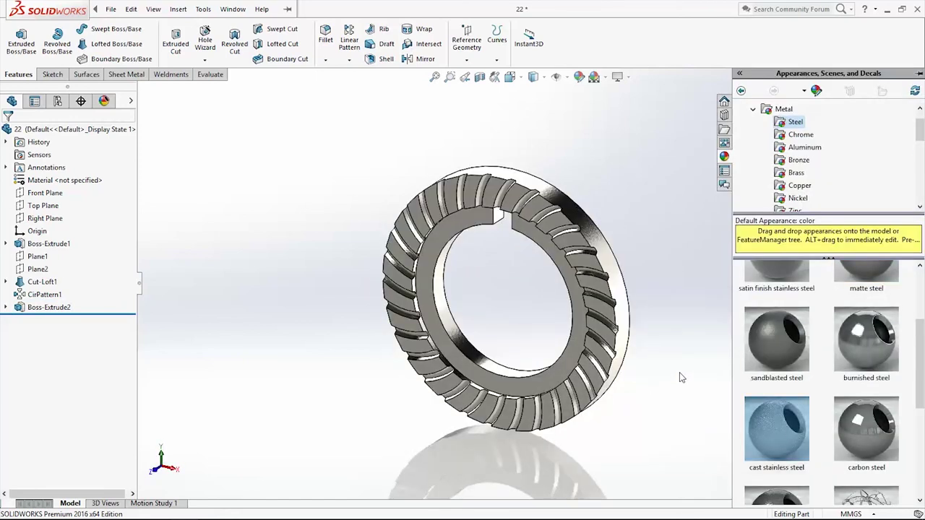
- Change the whole ring's appearance to cast carbon steel
scroll(801, 421, down, 3)
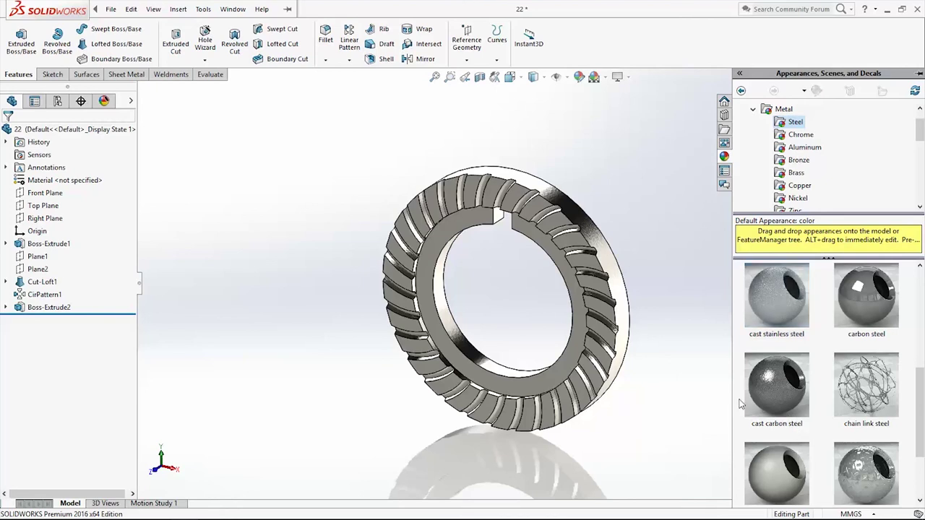
double_click(779, 393)
middle_drag(623, 390, 719, 361)
- Examine the finished ring's grooves, notch and steel finish from several angles and at closer range
key(space)
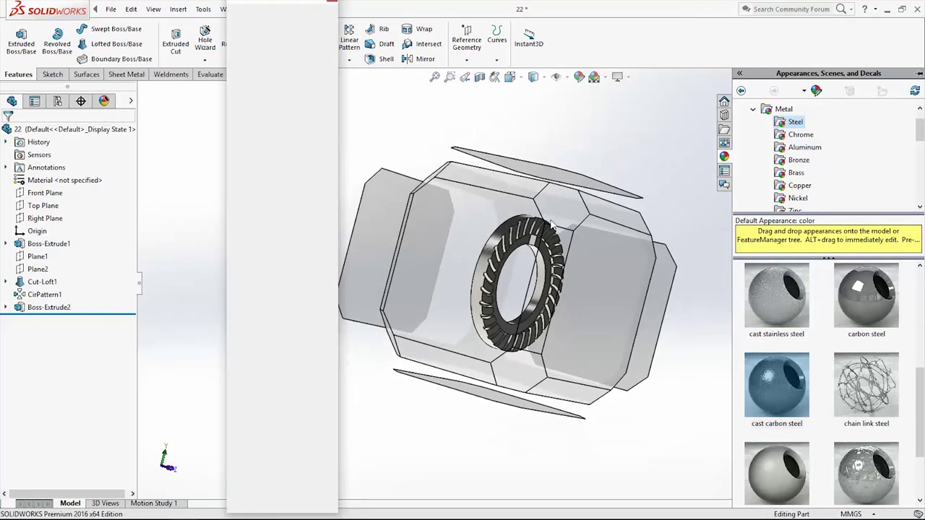
click(563, 228)
middle_drag(659, 393, 581, 361)
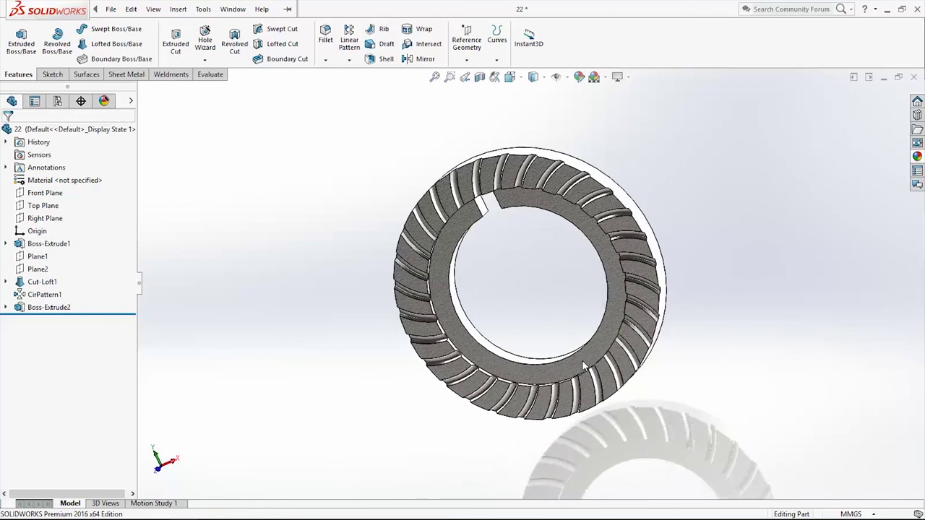
scroll(569, 243, down, 3)
middle_drag(563, 297, 547, 358)
scroll(509, 305, up, 3)
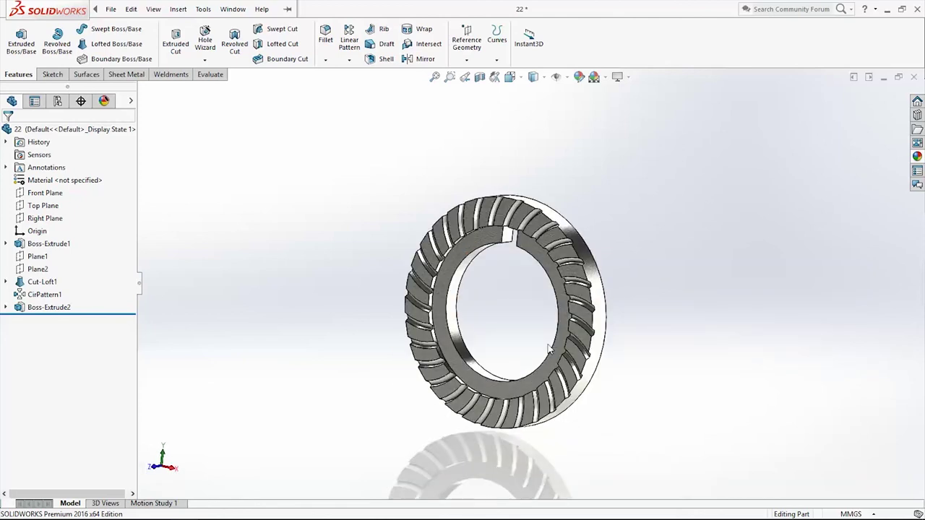